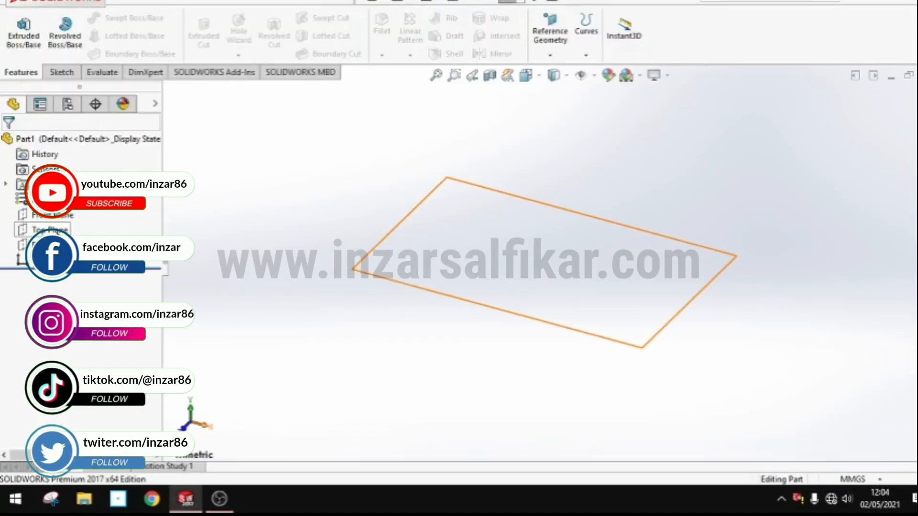
Step: Sketch a circle centred on the origin on the Top Plane, about 120 mm in diameter
{"action": "left_click", "coordinate": [62, 230]}
{"action": "left_click", "coordinate": [71, 214]}
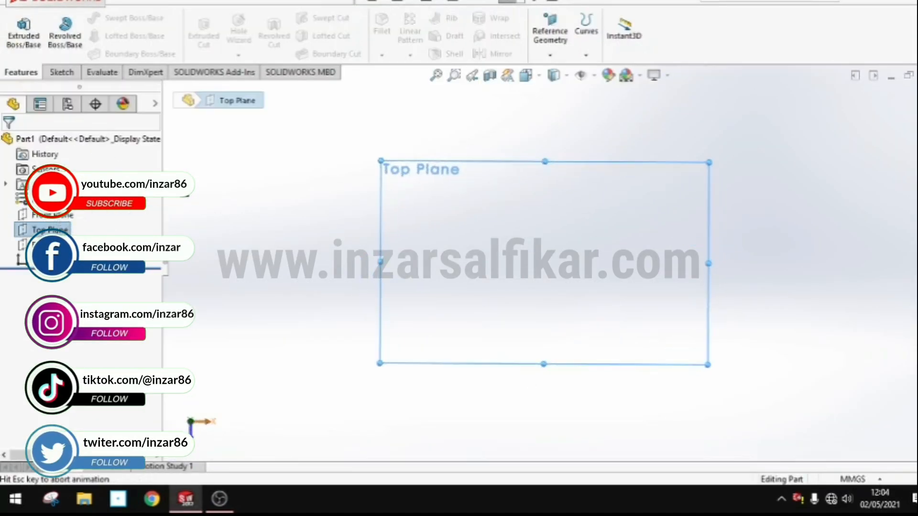
{"action": "left_click", "coordinate": [117, 18]}
{"action": "left_click", "coordinate": [551, 263]}
{"action": "left_click", "coordinate": [643, 303]}
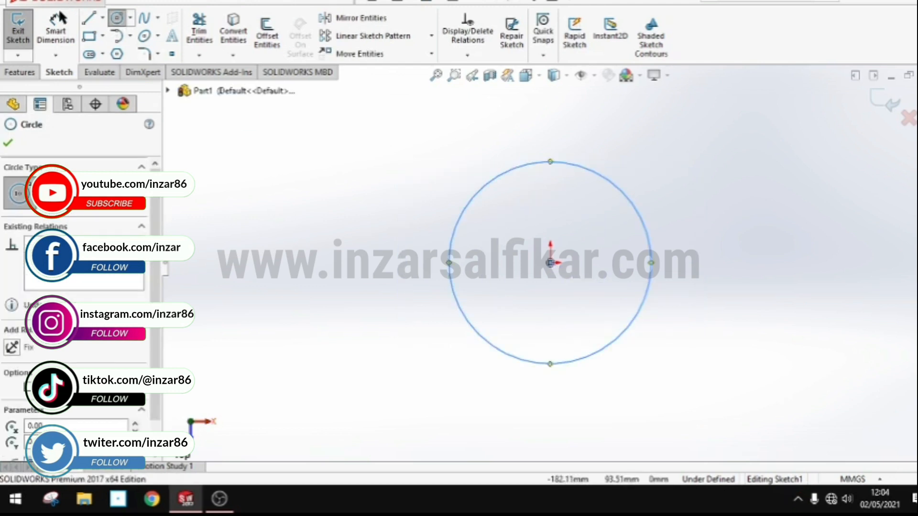
Step: Dimension the circle's diameter as 27.5 mm
{"action": "left_click", "coordinate": [55, 30]}
{"action": "left_click", "coordinate": [635, 203]}
{"action": "left_click", "coordinate": [752, 223]}
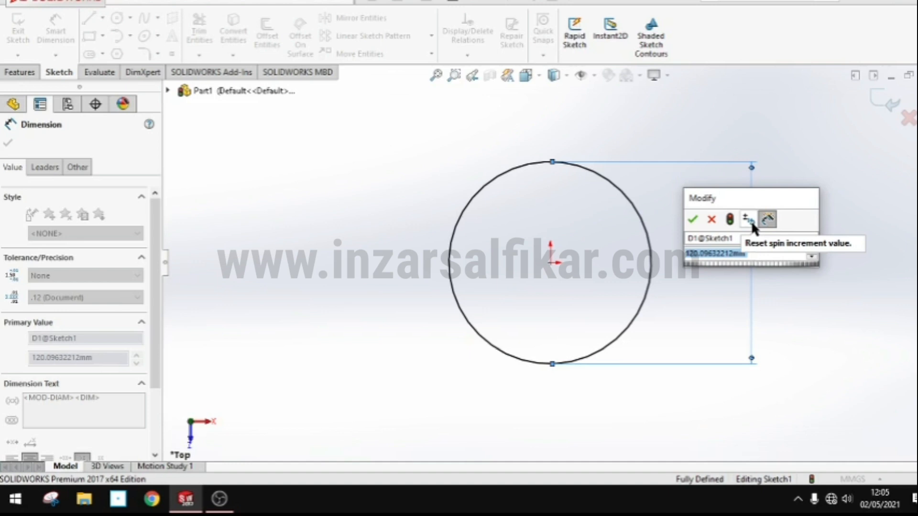
{"action": "type", "text": "27.5"}
{"action": "key", "text": "Return"}
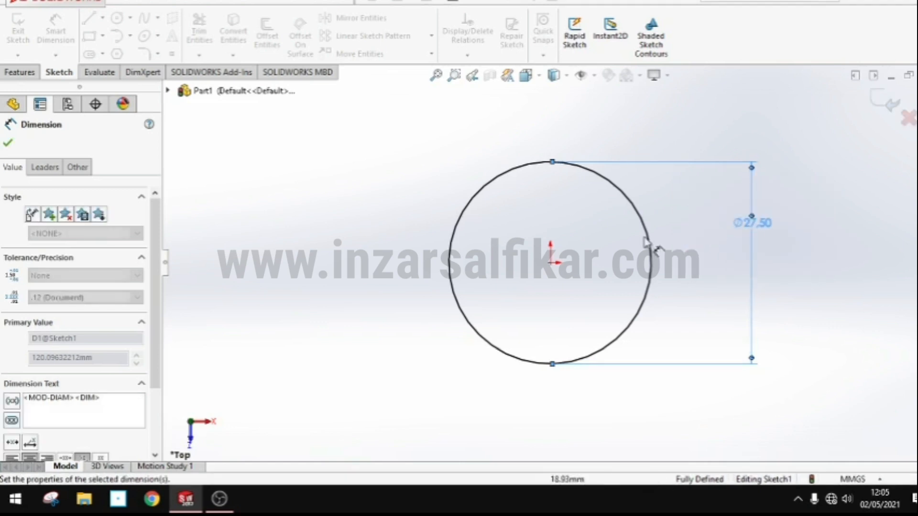
{"action": "left_click", "coordinate": [8, 142]}
Step: Extrude the circle as a solid boss with a blind depth of 20 mm
{"action": "left_click", "coordinate": [19, 72]}
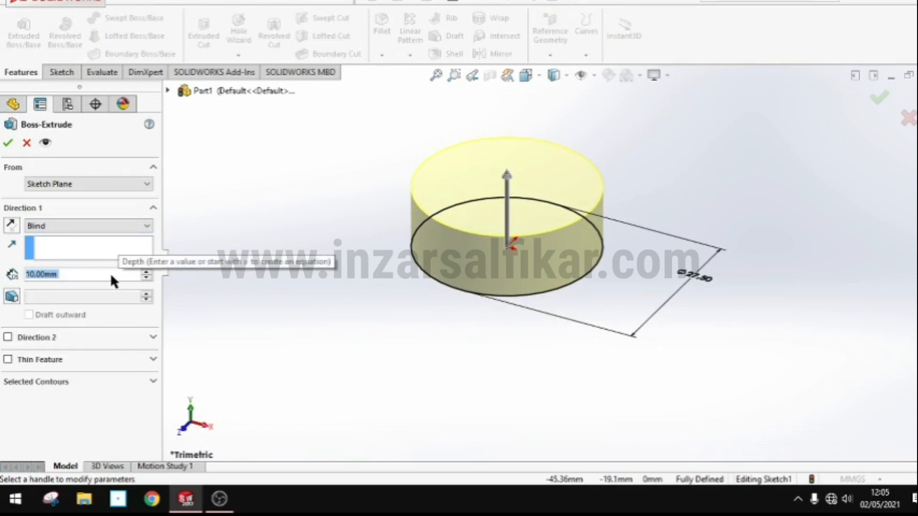
{"action": "type", "text": "20"}
{"action": "key", "text": "Return"}
{"action": "key", "text": "Return"}
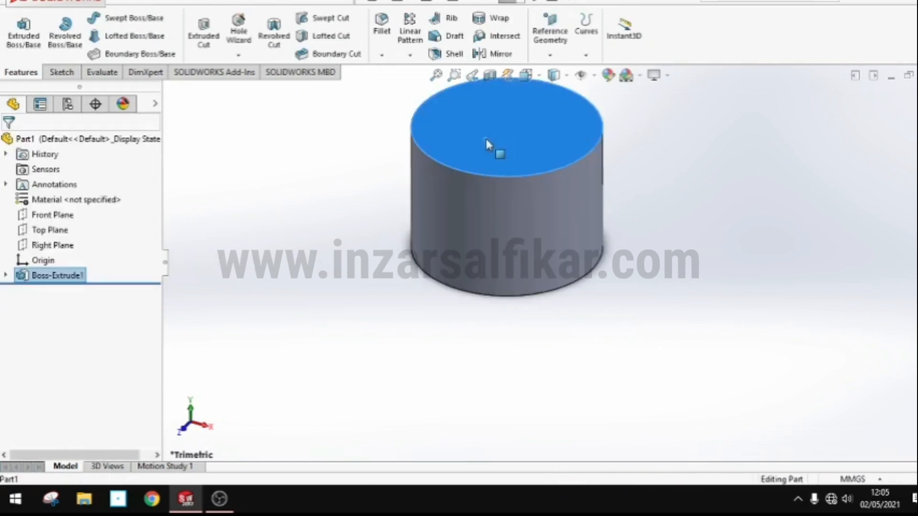
Step: Start a sketch on the cylinder's top face and draw a larger circle from the origin, about 39.7 mm in diameter
{"action": "right_click", "coordinate": [486, 138]}
{"action": "left_click", "coordinate": [519, 114]}
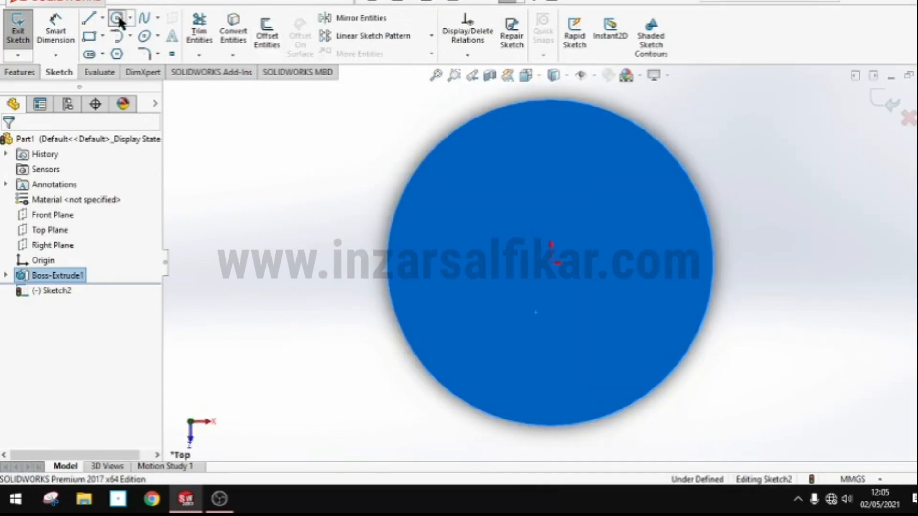
{"action": "left_click", "coordinate": [118, 19]}
{"action": "left_click", "coordinate": [551, 262]}
{"action": "left_click", "coordinate": [768, 352]}
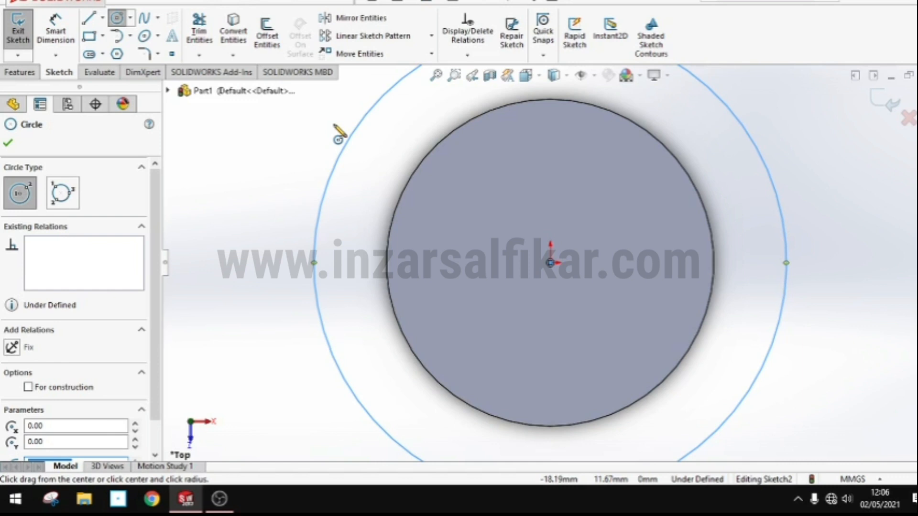
Step: Dimension the larger circle's diameter as 40 mm
{"action": "left_click", "coordinate": [55, 29]}
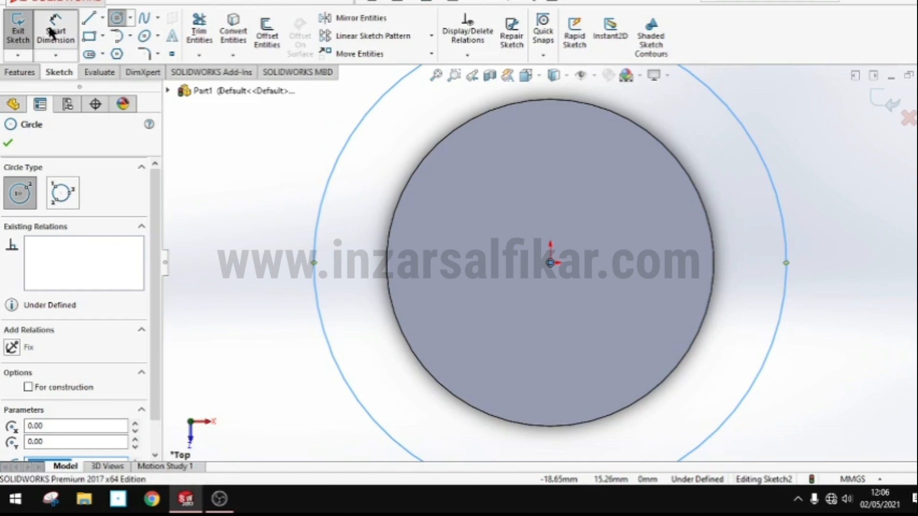
{"action": "left_click", "coordinate": [315, 242]}
{"action": "left_click", "coordinate": [242, 242]}
{"action": "type", "text": "40"}
{"action": "key", "text": "Return"}
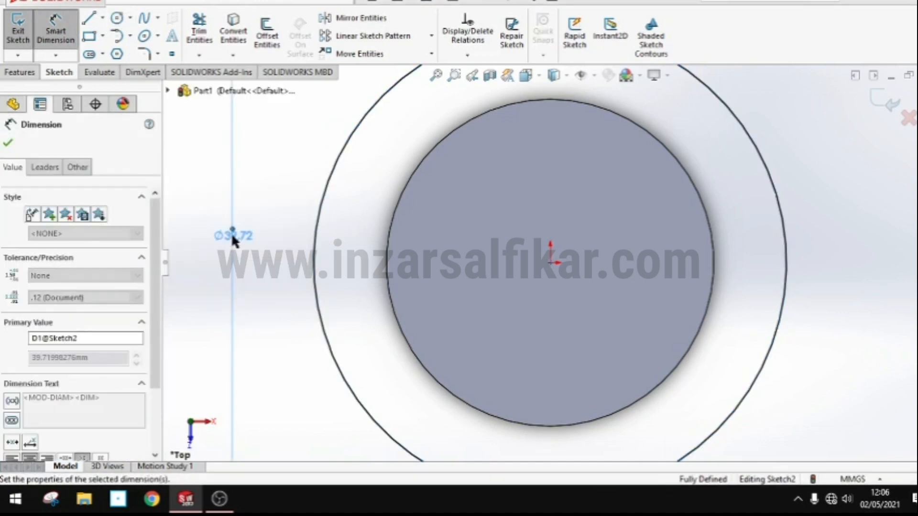
{"action": "left_click", "coordinate": [10, 143]}
Step: Extrude the 40 mm circle by 3 mm to form a flange on the cylinder's end
{"action": "scroll", "coordinate": [450, 257], "scroll_direction": "up", "scroll_amount": 4}
{"action": "middle_click_drag", "start_coordinate": [695, 362], "coordinate": [721, 322]}
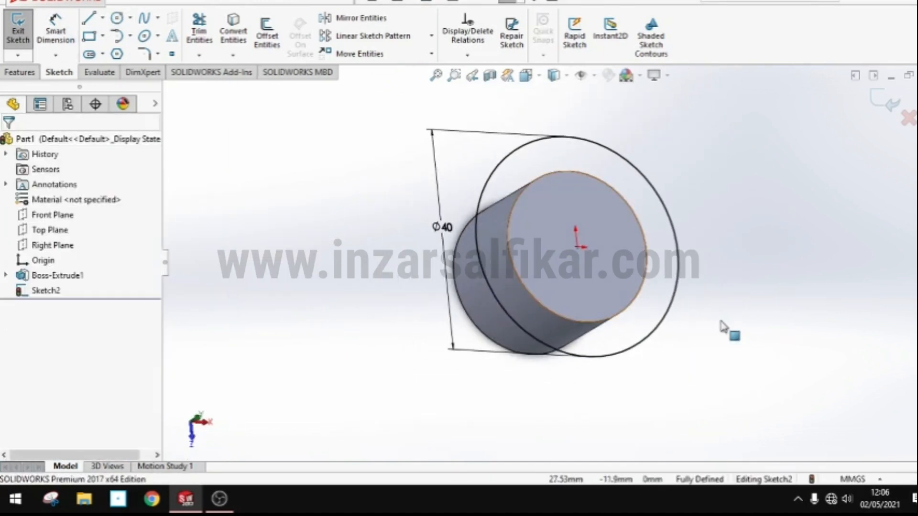
{"action": "left_click", "coordinate": [20, 73]}
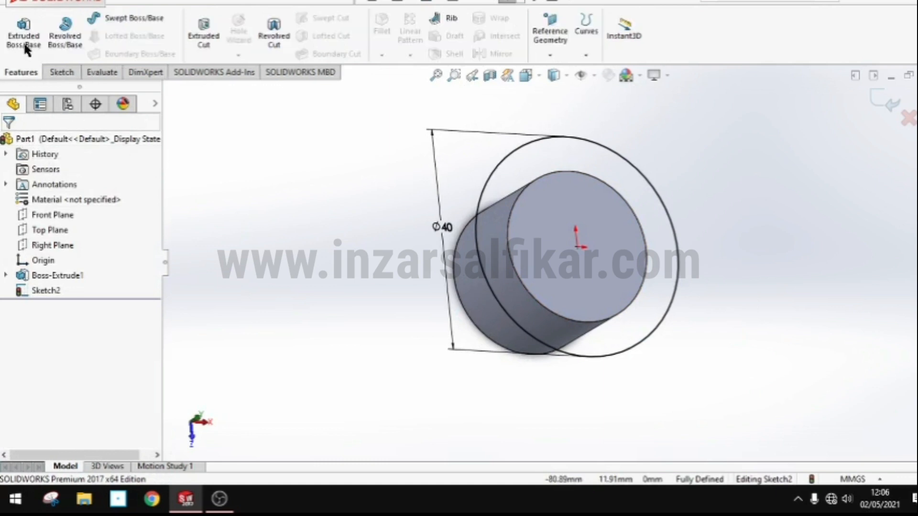
{"action": "left_click", "coordinate": [23, 36]}
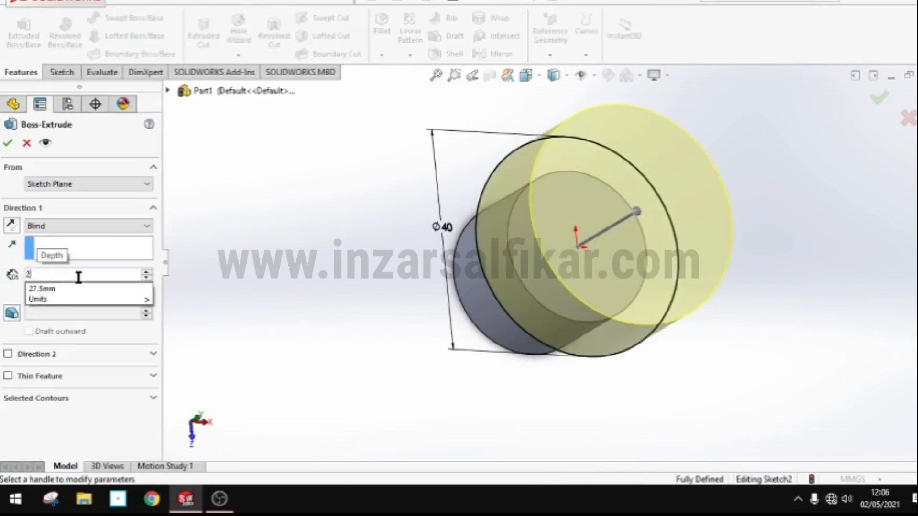
{"action": "type", "text": "3"}
{"action": "key", "text": "Return"}
{"action": "left_click", "coordinate": [8, 143]}
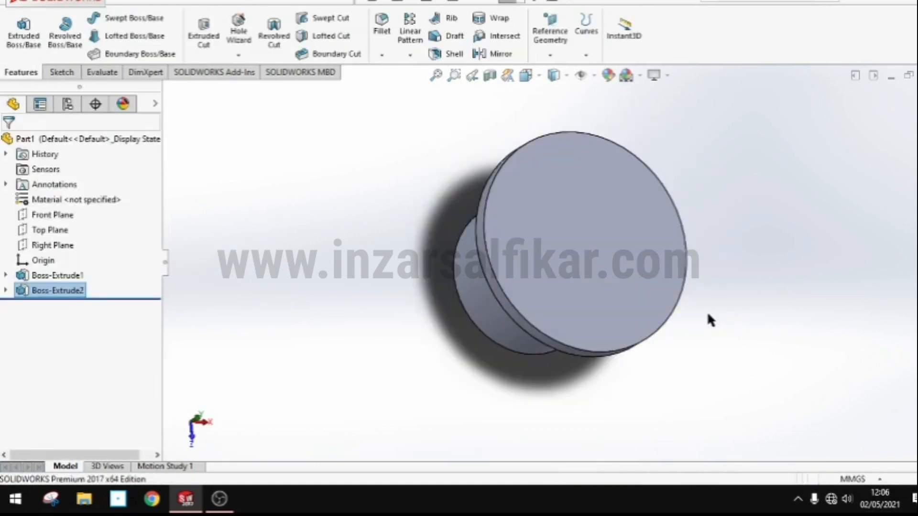
Step: Start a sketch on the flange's outer face and draw a small circle centred on the origin
{"action": "right_click", "coordinate": [585, 246]}
{"action": "left_click", "coordinate": [623, 196]}
{"action": "key", "text": "space"}
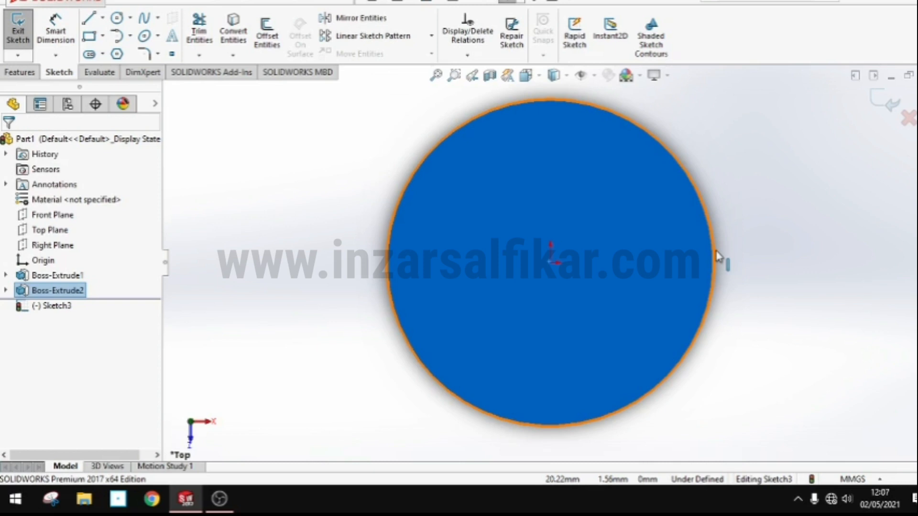
{"action": "left_click", "coordinate": [117, 18]}
{"action": "left_click", "coordinate": [551, 262]}
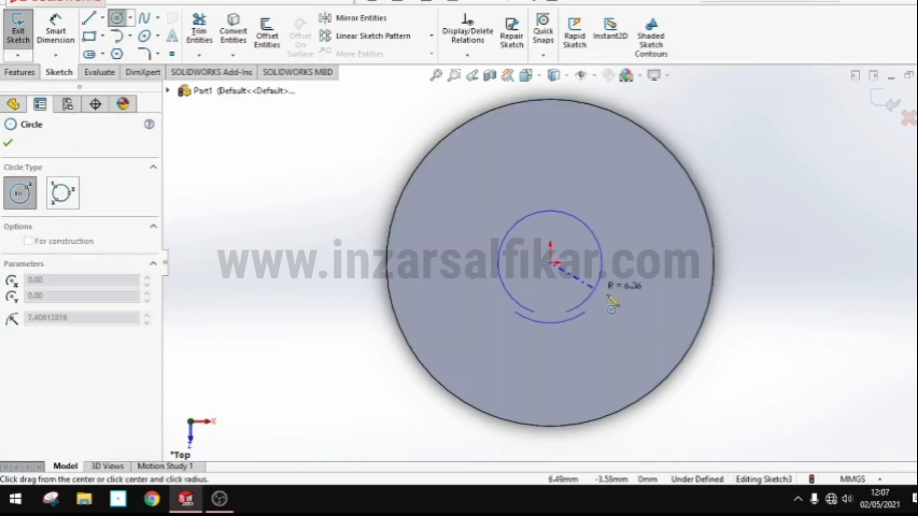
{"action": "left_click", "coordinate": [620, 308]}
Step: Dimension the small circle's diameter as 11 mm
{"action": "left_click", "coordinate": [55, 31]}
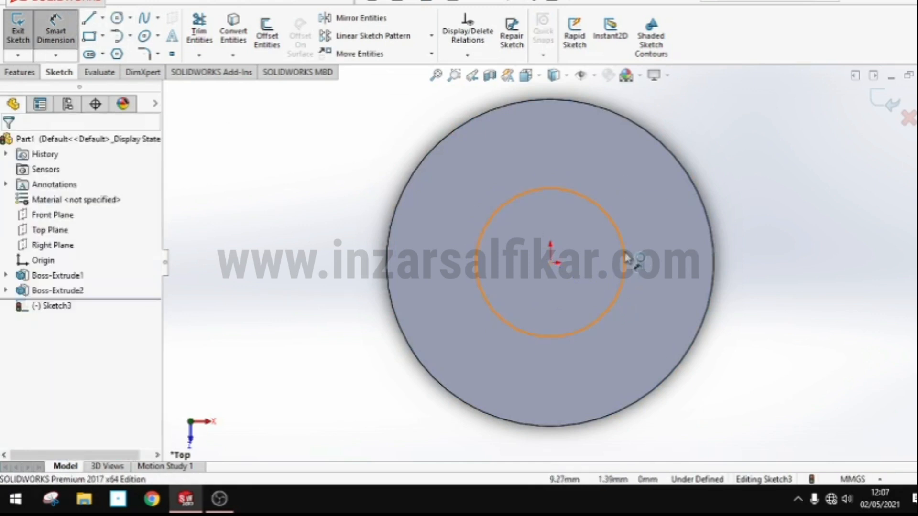
{"action": "left_click", "coordinate": [623, 263]}
{"action": "left_click", "coordinate": [779, 261]}
{"action": "type", "text": "11"}
{"action": "key", "text": "Return"}
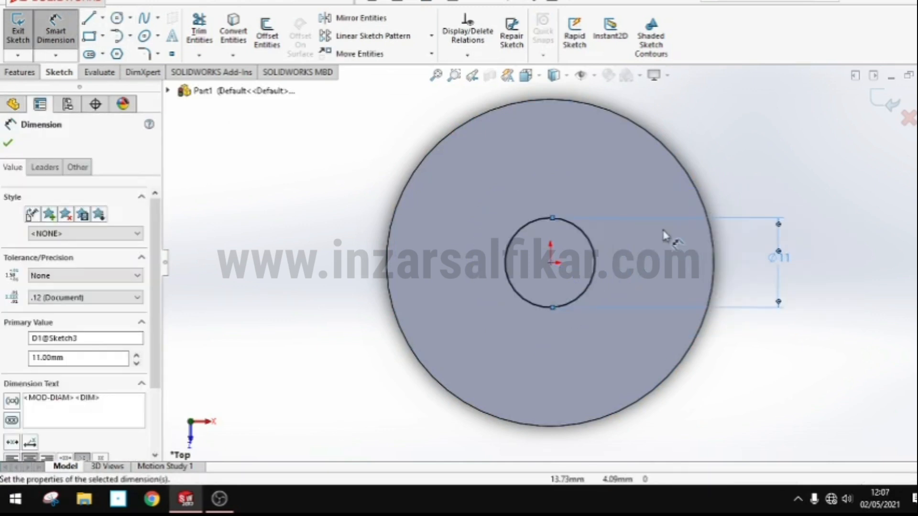
Step: Change the small circle's diameter to 12 mm
{"action": "double_click", "coordinate": [782, 258]}
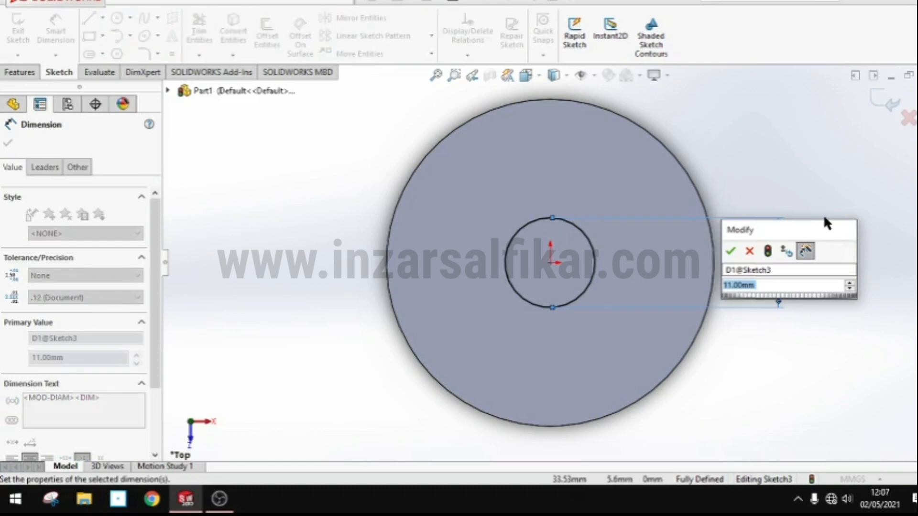
{"action": "type", "text": "12"}
{"action": "key", "text": "Return"}
{"action": "key", "text": "Escape"}
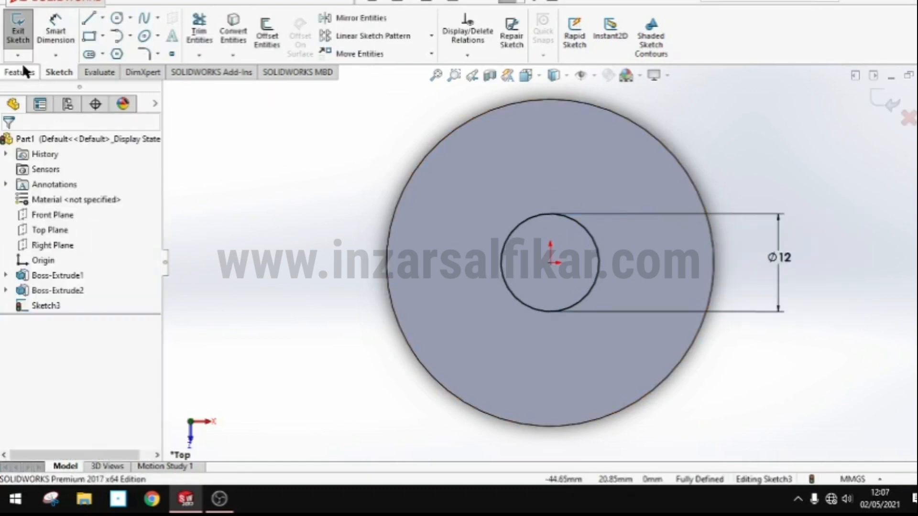
Step: Cut the 12 mm circle through the whole part to form the central bore
{"action": "left_click", "coordinate": [20, 72]}
{"action": "left_click", "coordinate": [204, 33]}
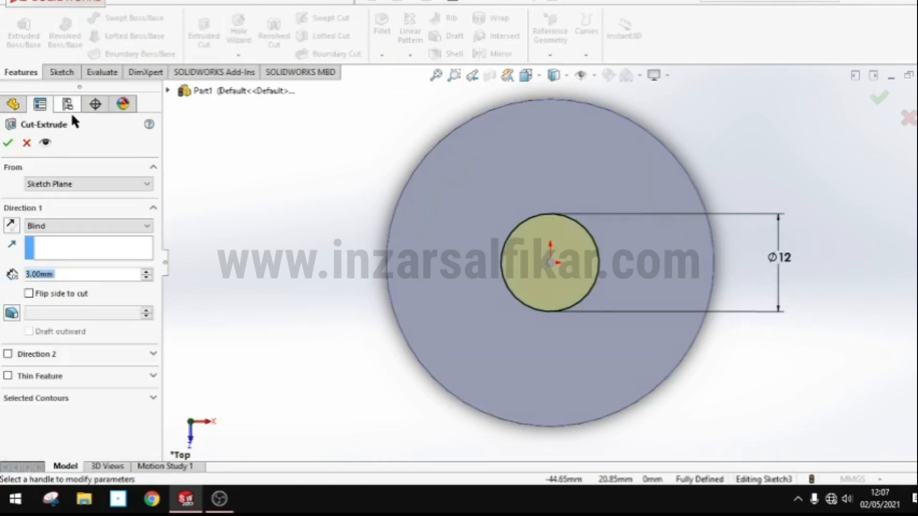
{"action": "left_click", "coordinate": [136, 228]}
{"action": "left_click", "coordinate": [109, 253]}
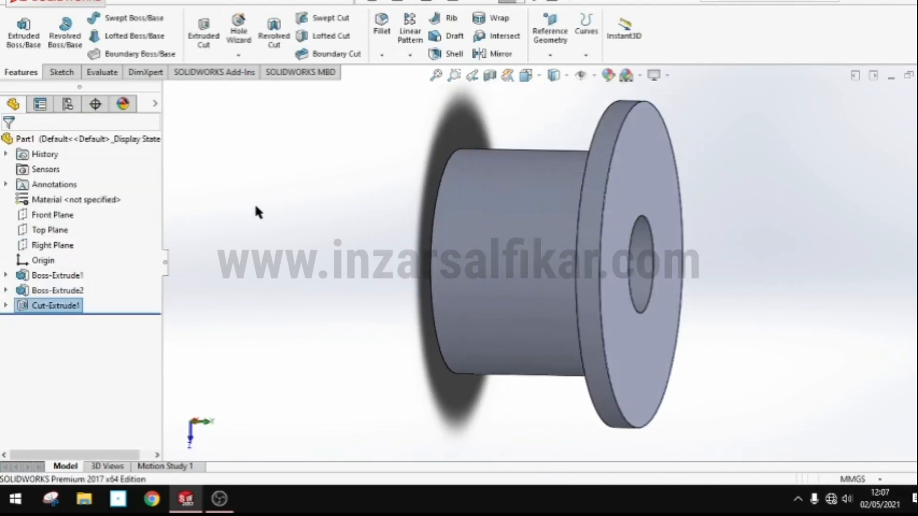
{"action": "middle_click_drag", "start_coordinate": [713, 301], "coordinate": [808, 279]}
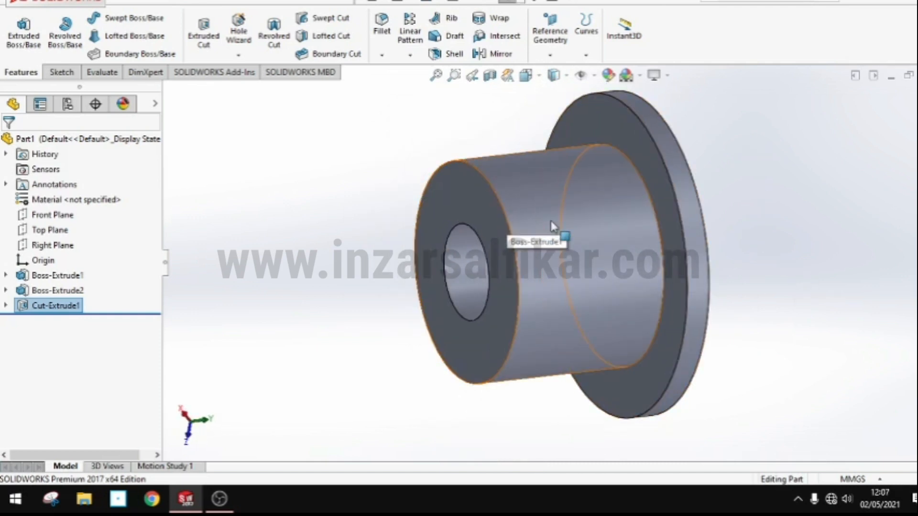
{"action": "scroll", "coordinate": [543, 260], "scroll_direction": "up", "scroll_amount": 2}
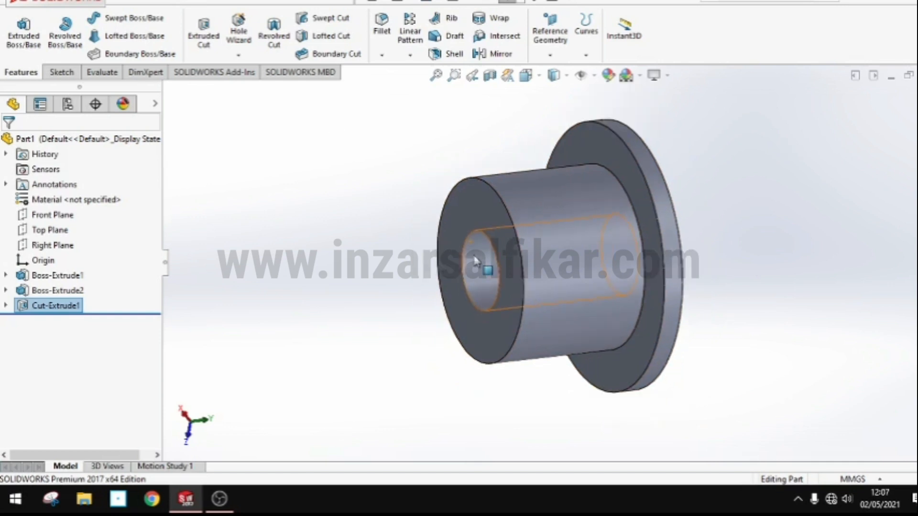
{"action": "scroll", "coordinate": [476, 261], "scroll_direction": "up", "scroll_amount": 3}
{"action": "scroll", "coordinate": [509, 268], "scroll_direction": "down", "scroll_amount": 5}
{"action": "scroll", "coordinate": [528, 269], "scroll_direction": "up", "scroll_amount": 5}
{"action": "scroll", "coordinate": [638, 264], "scroll_direction": "down", "scroll_amount": 2}
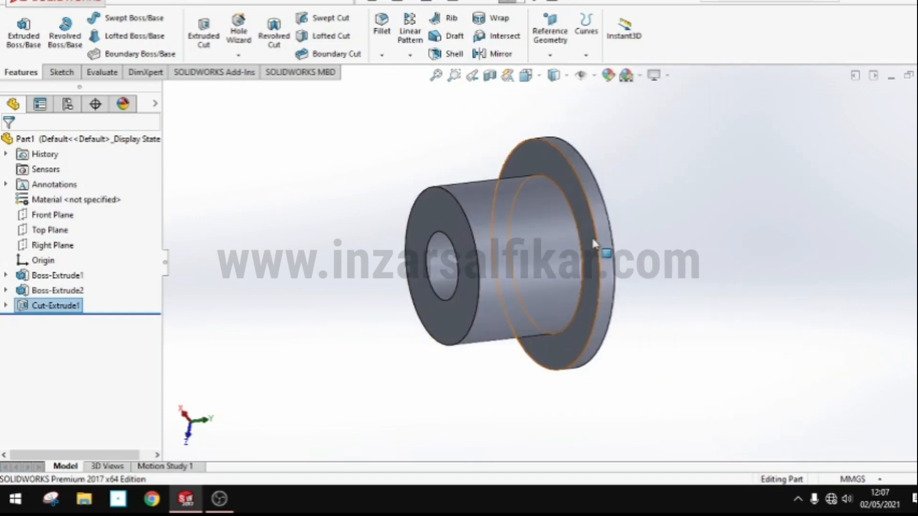
Step: Save the part in the 3D Objects folder under the name "ujung roller conveyor"
{"action": "left_click", "coordinate": [235, 39]}
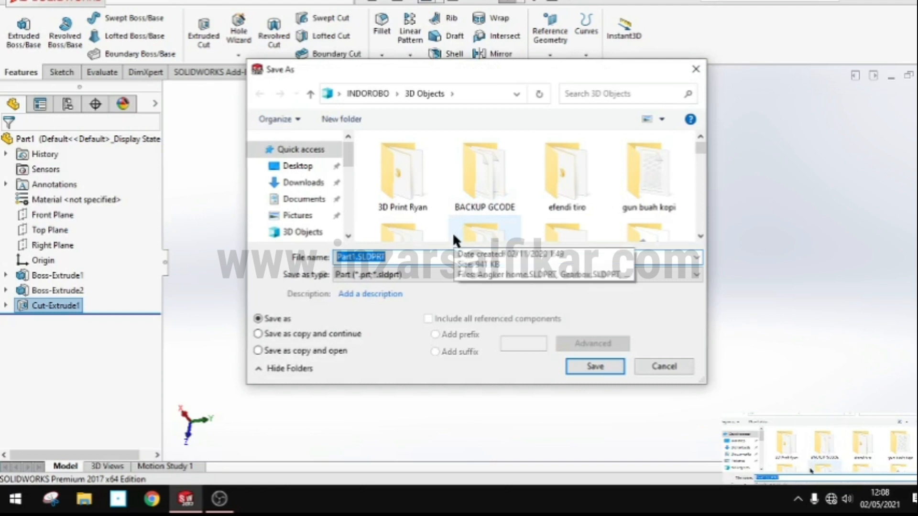
{"action": "type", "text": "u"}
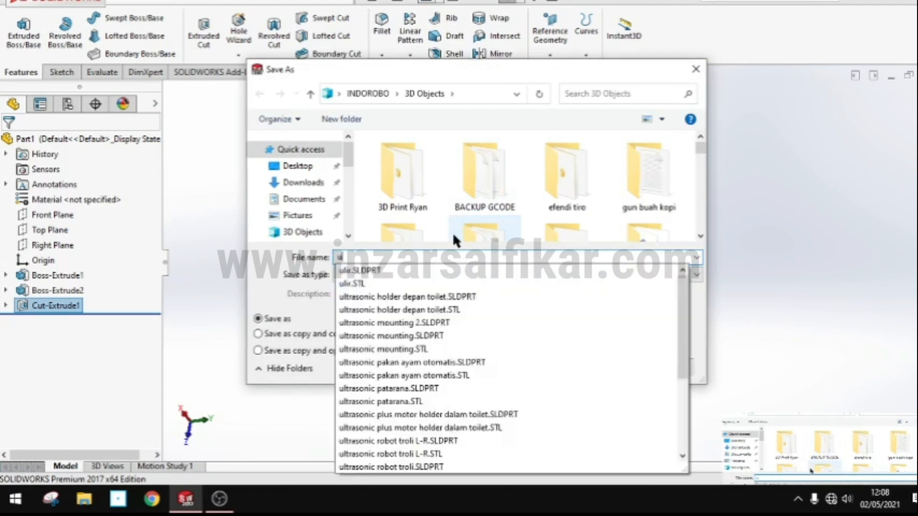
{"action": "type", "text": "jung roller conveyor"}
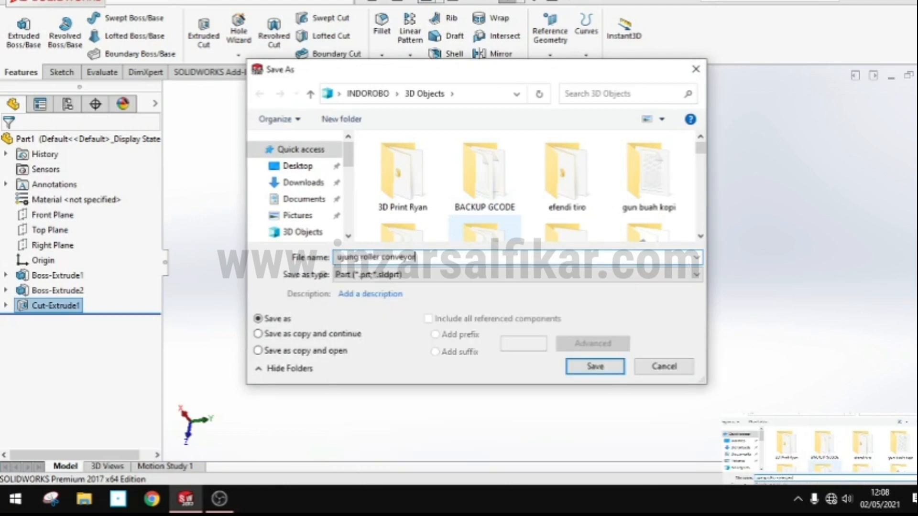
{"action": "key", "text": "Return"}
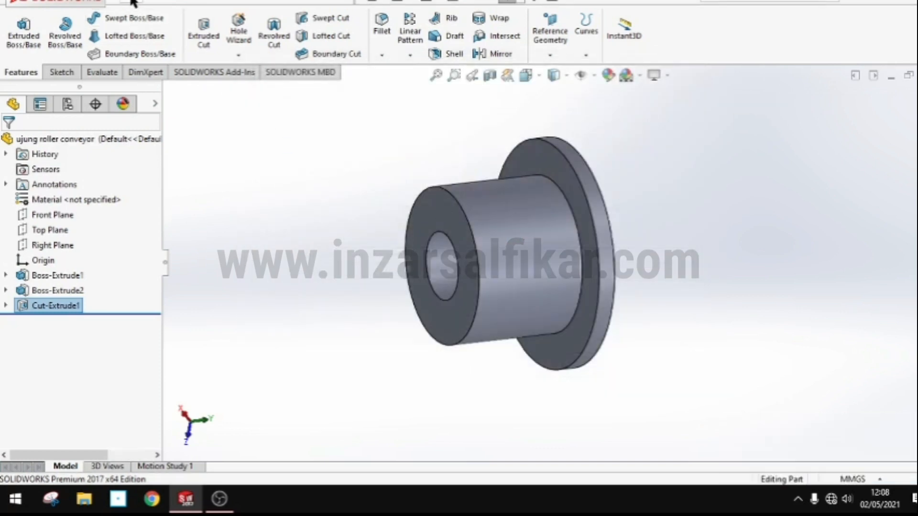
Step: Export the part as an STL file with the same name and accept the mesh for saving
{"action": "left_click", "coordinate": [131, 4]}
{"action": "left_click", "coordinate": [170, 144]}
{"action": "left_click", "coordinate": [550, 275]}
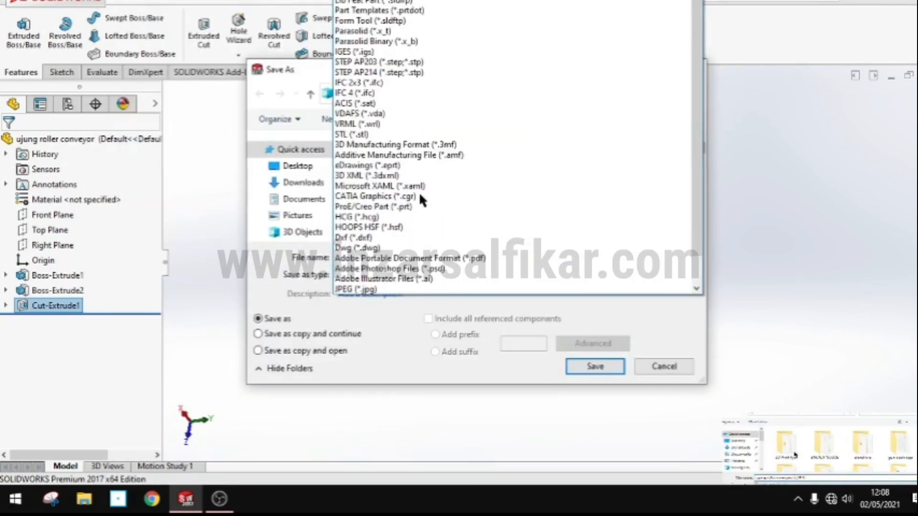
{"action": "left_click", "coordinate": [407, 134]}
{"action": "left_click", "coordinate": [595, 371]}
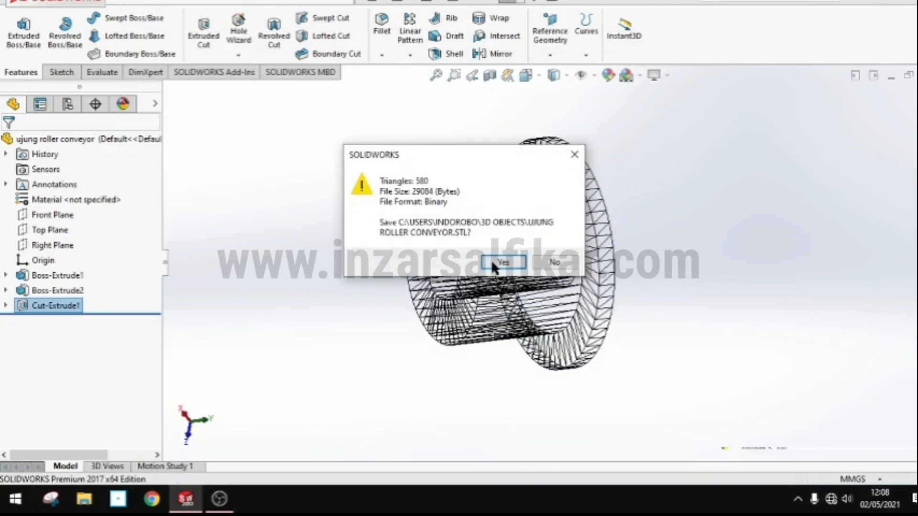
{"action": "left_click", "coordinate": [530, 224]}
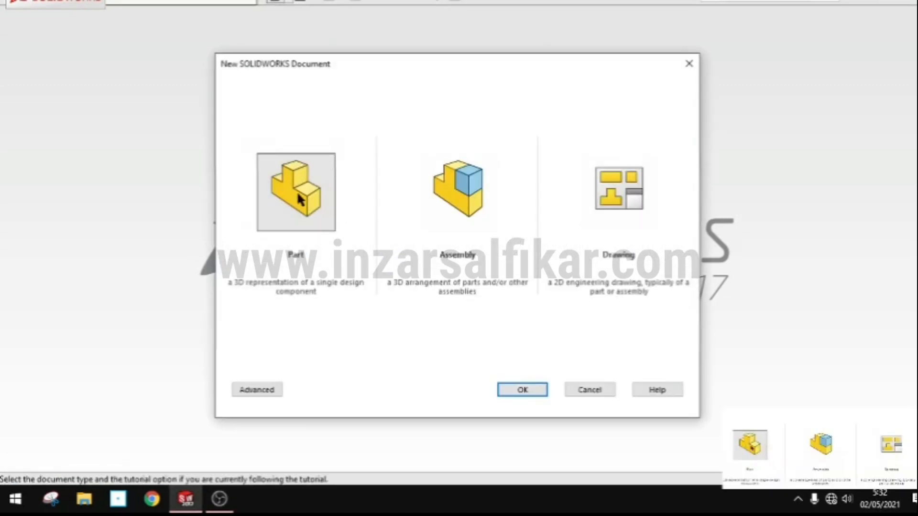
Step: Create a new part and sketch a circle centred on the origin on the Top Plane, about 111 mm in diameter
{"action": "left_click", "coordinate": [526, 389]}
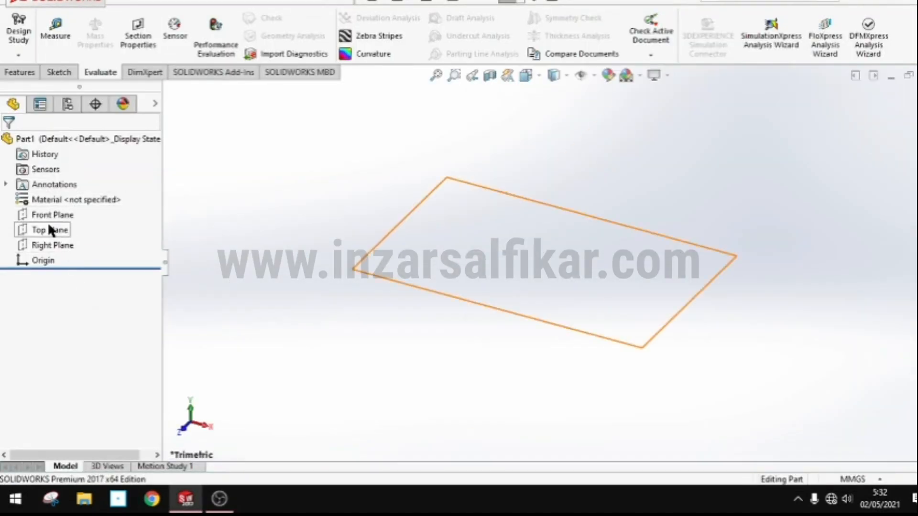
{"action": "right_click", "coordinate": [48, 228]}
{"action": "left_click", "coordinate": [54, 205]}
{"action": "left_click", "coordinate": [116, 17]}
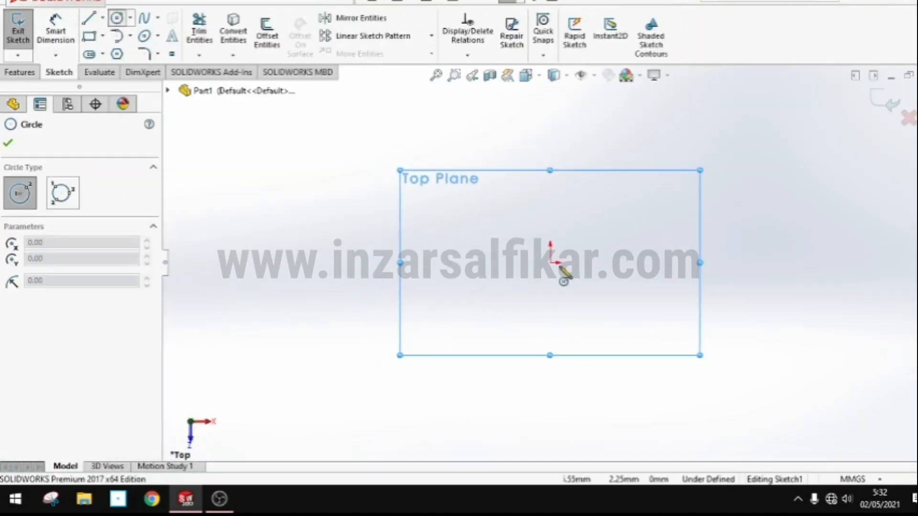
{"action": "left_click", "coordinate": [550, 263]}
{"action": "left_click", "coordinate": [629, 322]}
Step: Dimension the circle on the Top Plane with a diameter of 28 mm
{"action": "left_click", "coordinate": [56, 31]}
{"action": "left_click", "coordinate": [613, 197]}
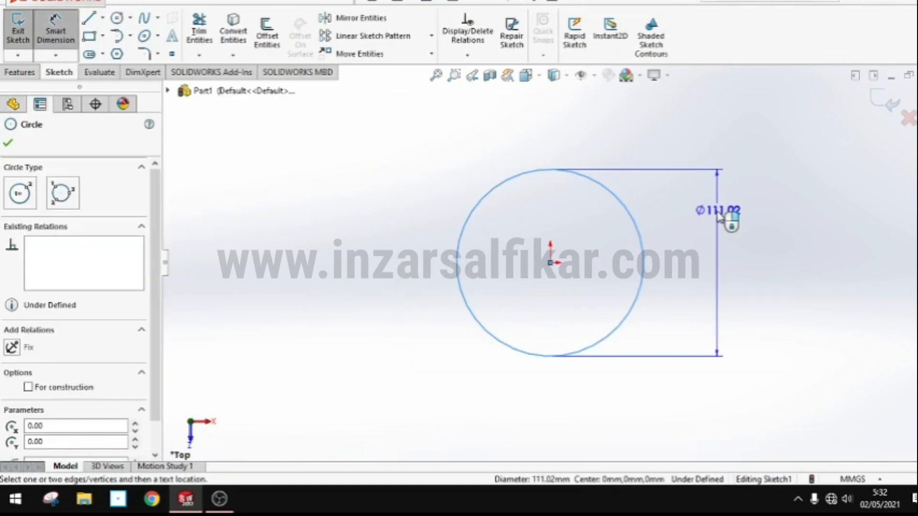
{"action": "left_click", "coordinate": [717, 218]}
{"action": "type", "text": "28"}
{"action": "key", "text": "Return"}
{"action": "left_click", "coordinate": [8, 142]}
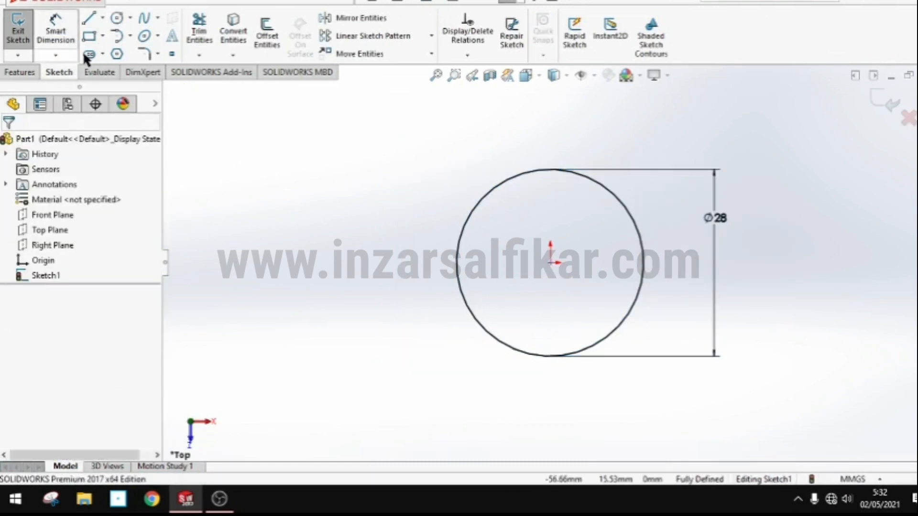
{"action": "left_click", "coordinate": [117, 18]}
{"action": "left_click", "coordinate": [550, 262]}
{"action": "left_click", "coordinate": [585, 283]}
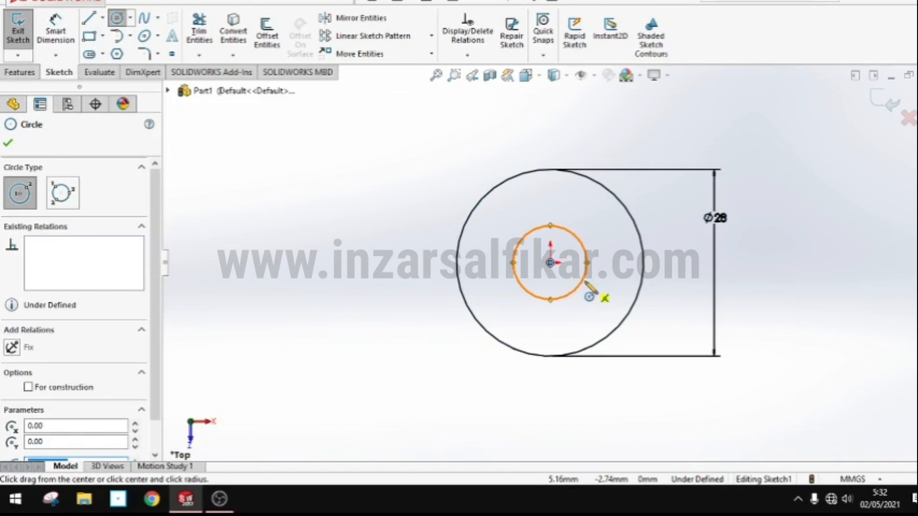
{"action": "left_click", "coordinate": [55, 31]}
{"action": "left_click", "coordinate": [585, 266]}
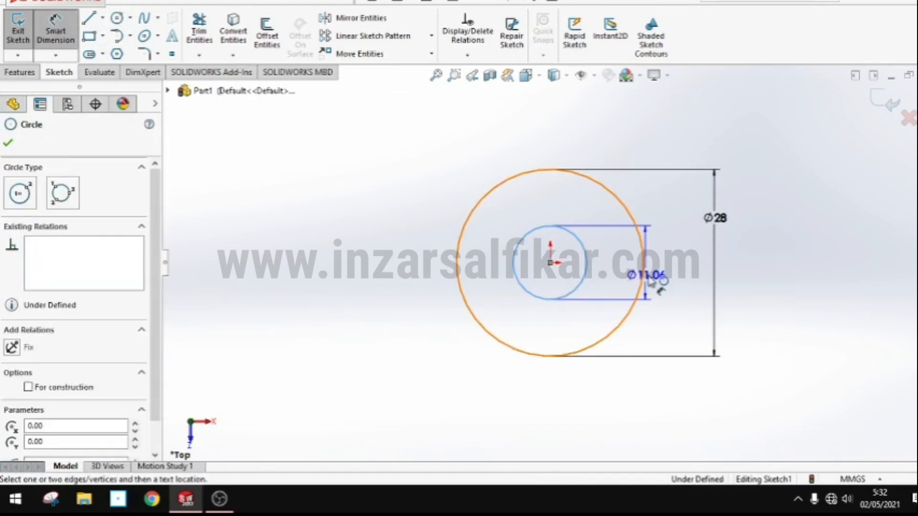
{"action": "key", "text": "Escape"}
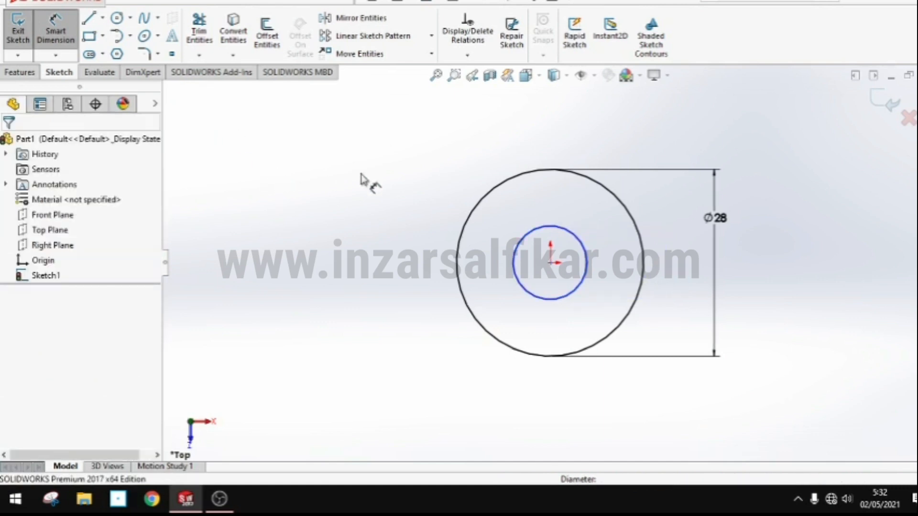
{"action": "key", "text": "Delete"}
Step: Extrude the 28 mm circle as a solid cylinder with a blind depth of 30 mm
{"action": "left_click", "coordinate": [17, 29]}
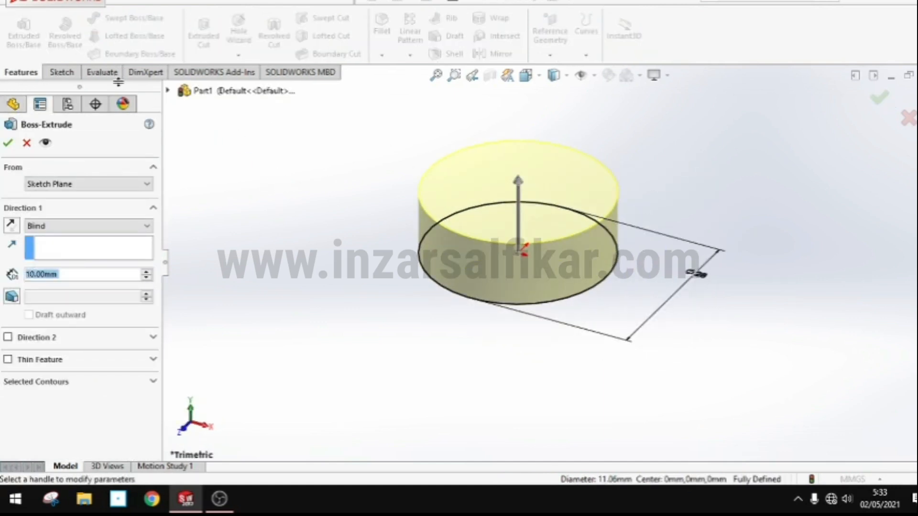
{"action": "type", "text": "20"}
{"action": "key", "text": "Return"}
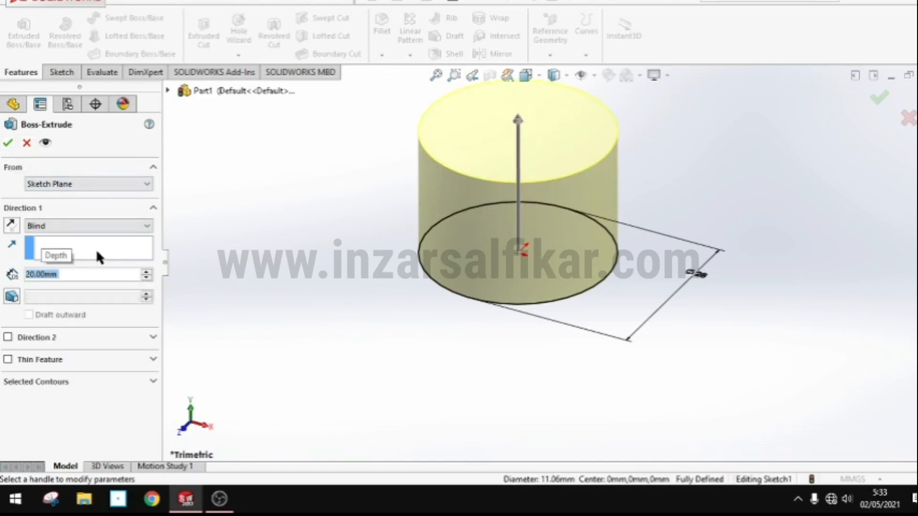
{"action": "type", "text": "30"}
{"action": "key", "text": "Return"}
{"action": "key", "text": "Return"}
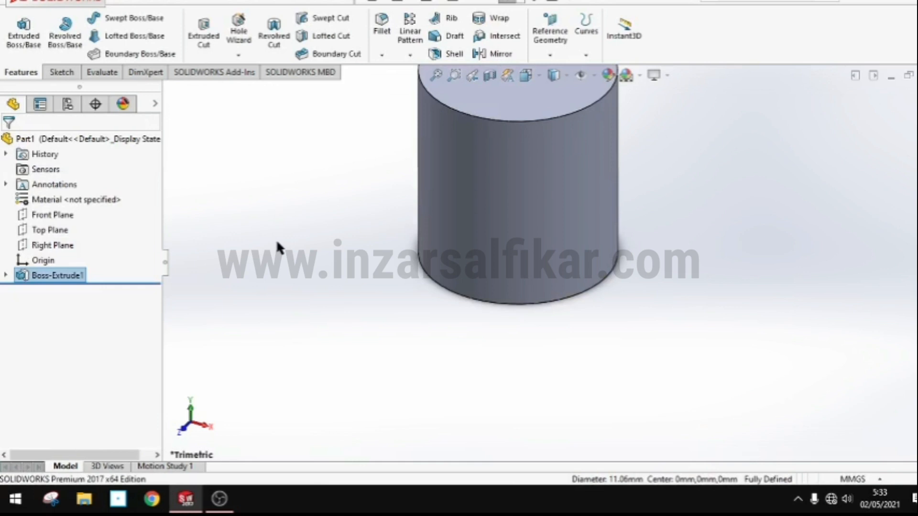
Step: Edit the cylinder's extrusion and set its depth to 20 mm
{"action": "right_click", "coordinate": [60, 275]}
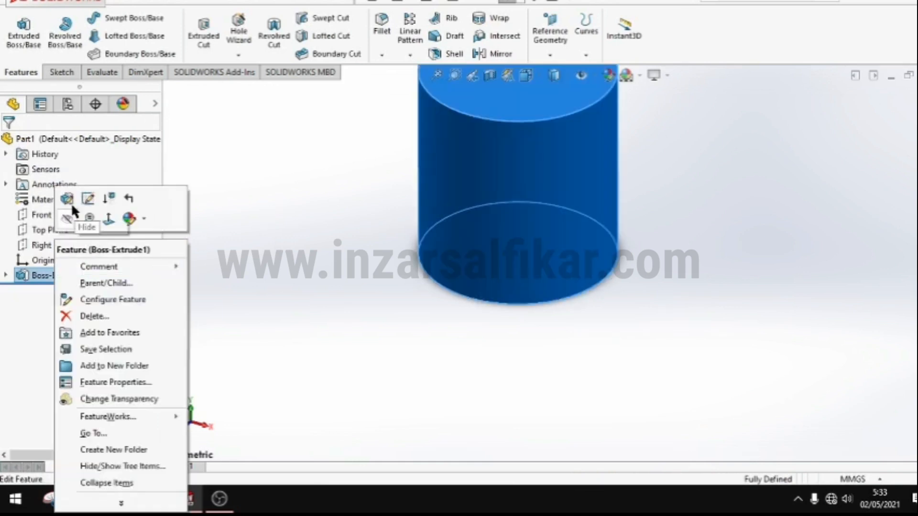
{"action": "left_click", "coordinate": [70, 199]}
{"action": "type", "text": "20"}
{"action": "key", "text": "Return"}
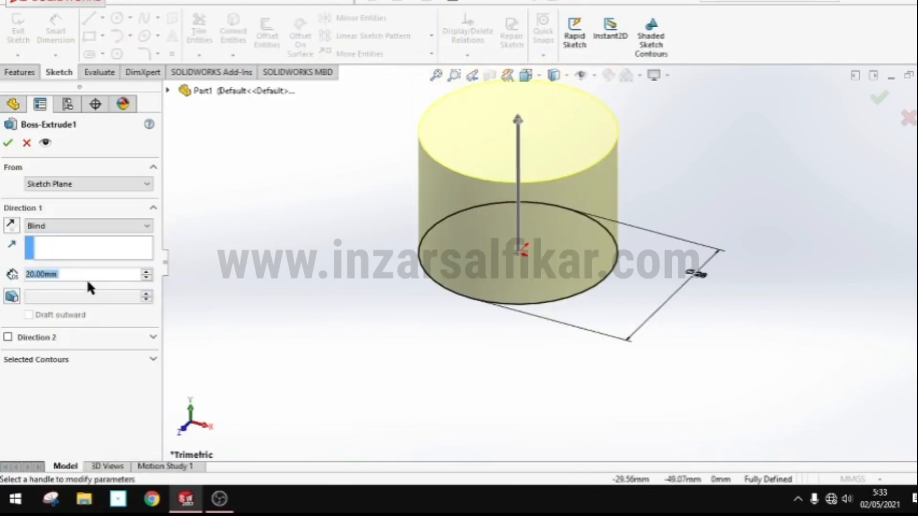
{"action": "left_click", "coordinate": [8, 142]}
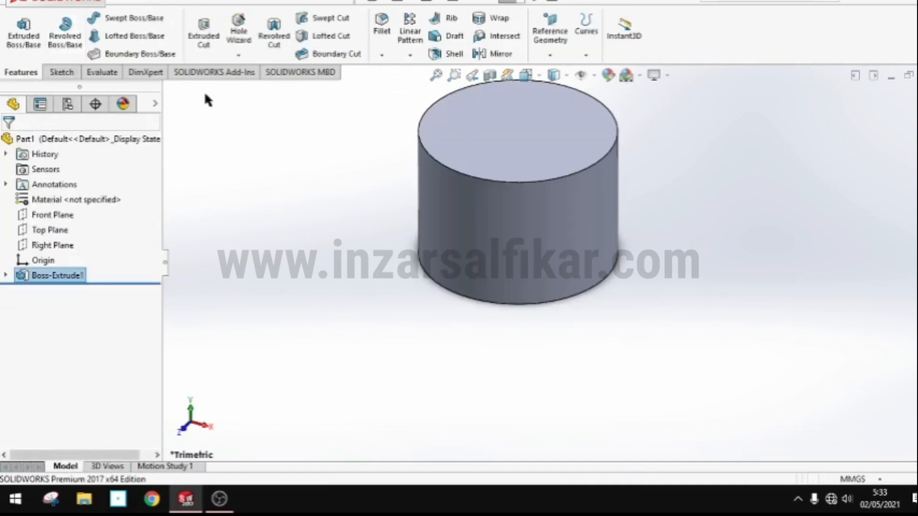
Step: Sketch a circle about 39 mm in diameter on the cylinder's top face, centred on the origin and surrounding the cylinder
{"action": "right_click", "coordinate": [500, 139]}
{"action": "left_click", "coordinate": [583, 105]}
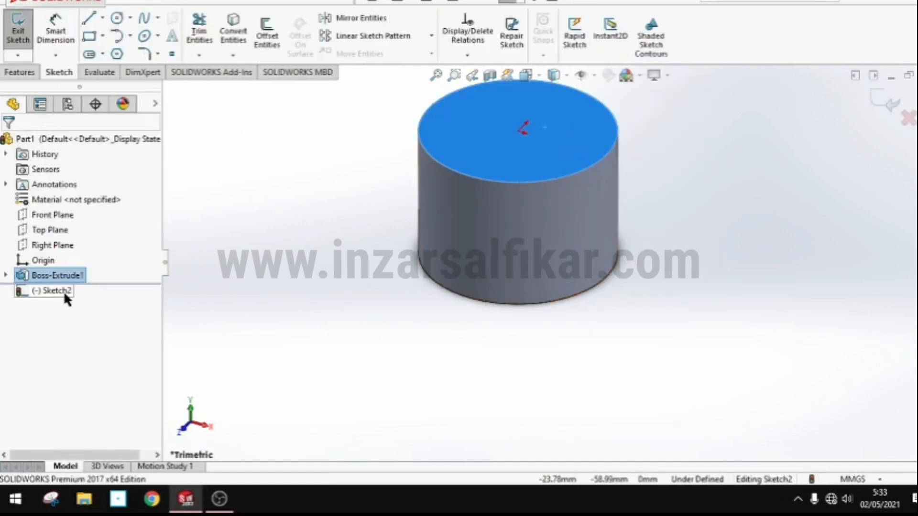
{"action": "key", "text": "space"}
{"action": "left_click", "coordinate": [482, 199]}
{"action": "left_click", "coordinate": [118, 19]}
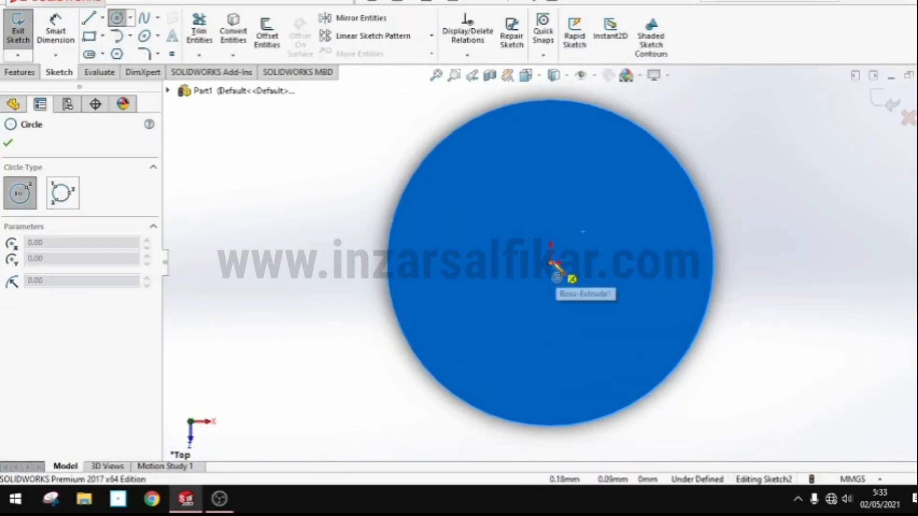
{"action": "left_click", "coordinate": [551, 262]}
{"action": "left_click", "coordinate": [765, 330]}
Step: Dimension the circle around the cylinder with a diameter of 40 mm
{"action": "left_click", "coordinate": [56, 31]}
{"action": "left_click", "coordinate": [297, 258]}
{"action": "left_click", "coordinate": [319, 271]}
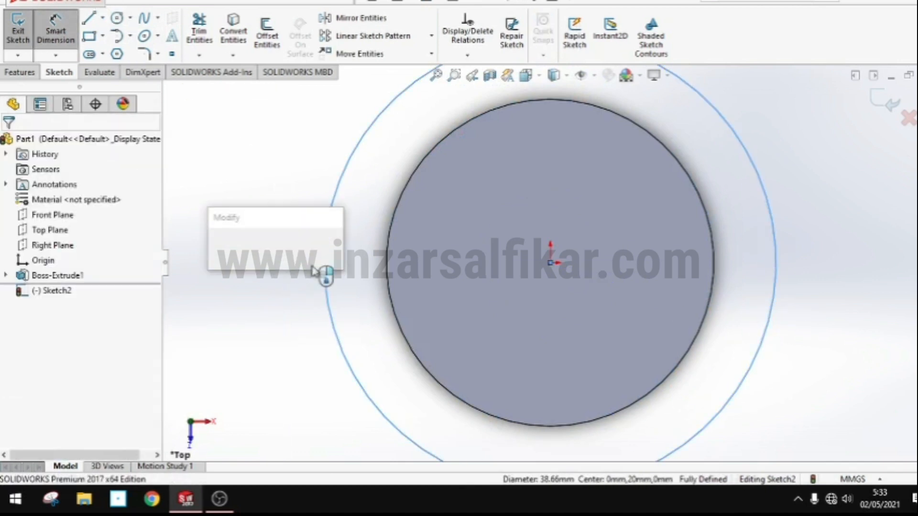
{"action": "type", "text": "40"}
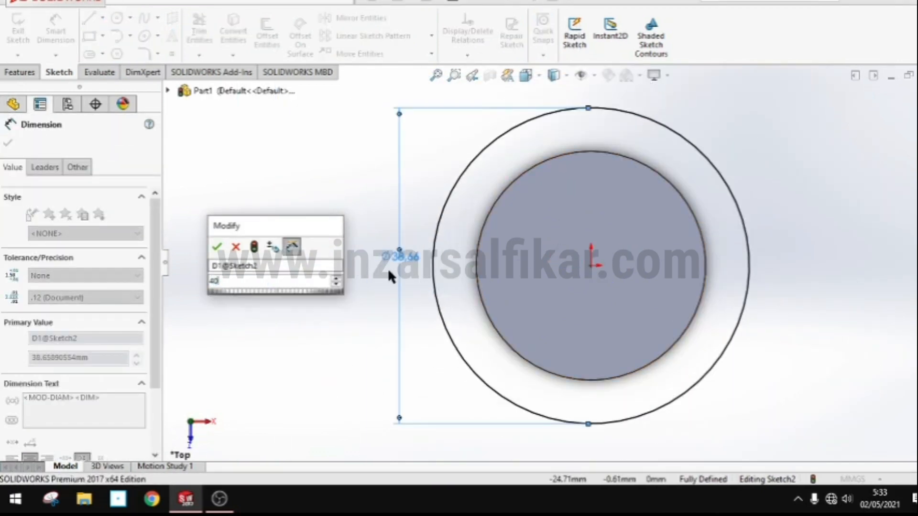
{"action": "key", "text": "Return"}
{"action": "left_click", "coordinate": [7, 143]}
Step: Extrude the 40 mm circle 3 mm to form a flange merged with the cylinder
{"action": "left_click", "coordinate": [19, 73]}
{"action": "left_click", "coordinate": [33, 41]}
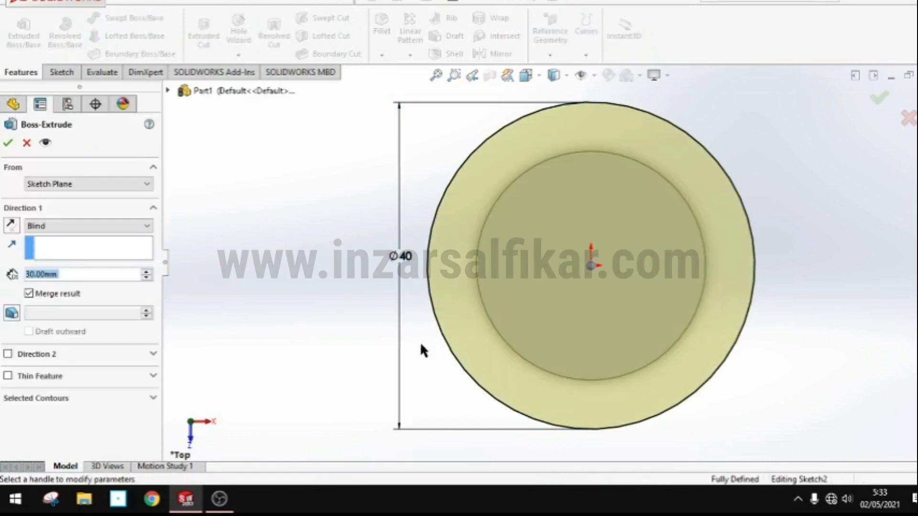
{"action": "type", "text": "5"}
{"action": "key", "text": "Return"}
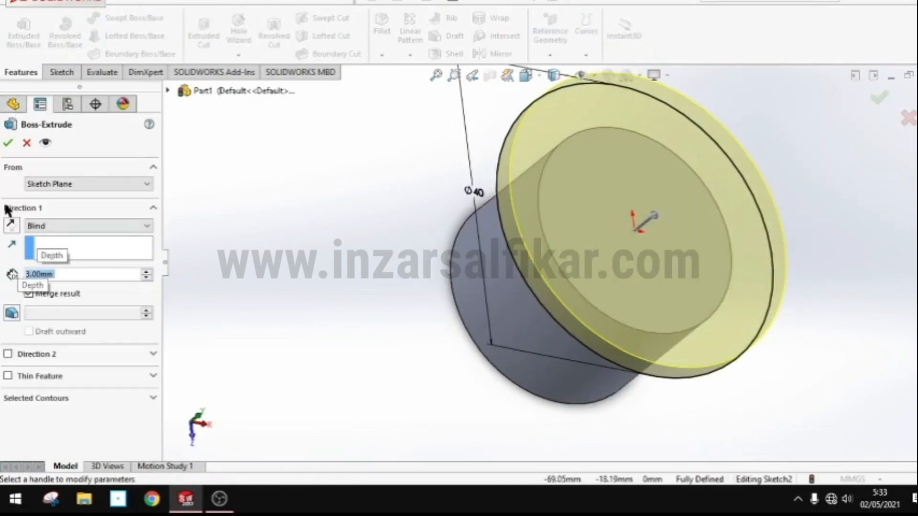
Step: Sketch a circle about 26 mm in diameter on the flange's outer face, centred on the origin
{"action": "scroll", "coordinate": [717, 218], "scroll_direction": "up", "scroll_amount": 2}
{"action": "right_click", "coordinate": [572, 215]}
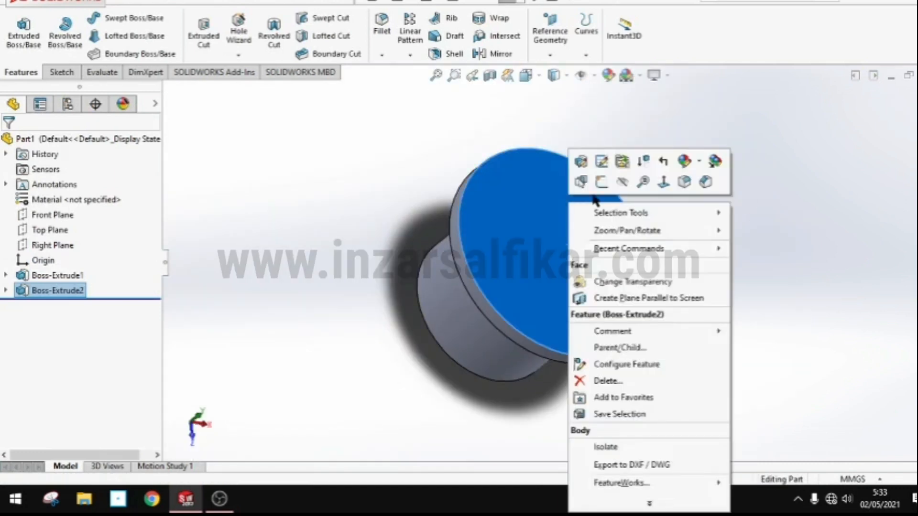
{"action": "left_click", "coordinate": [602, 183]}
{"action": "key", "text": "space"}
{"action": "left_click", "coordinate": [452, 272]}
{"action": "left_click", "coordinate": [116, 18]}
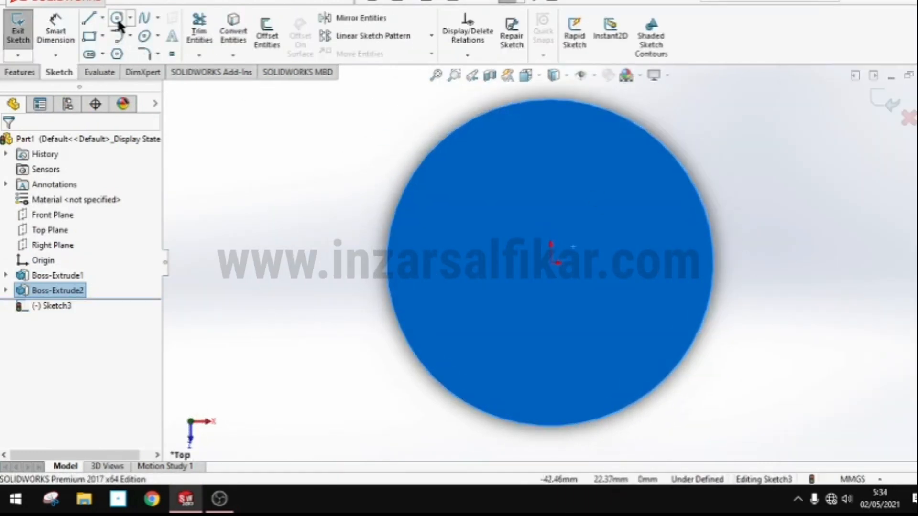
{"action": "left_click", "coordinate": [551, 262]}
{"action": "left_click", "coordinate": [649, 309]}
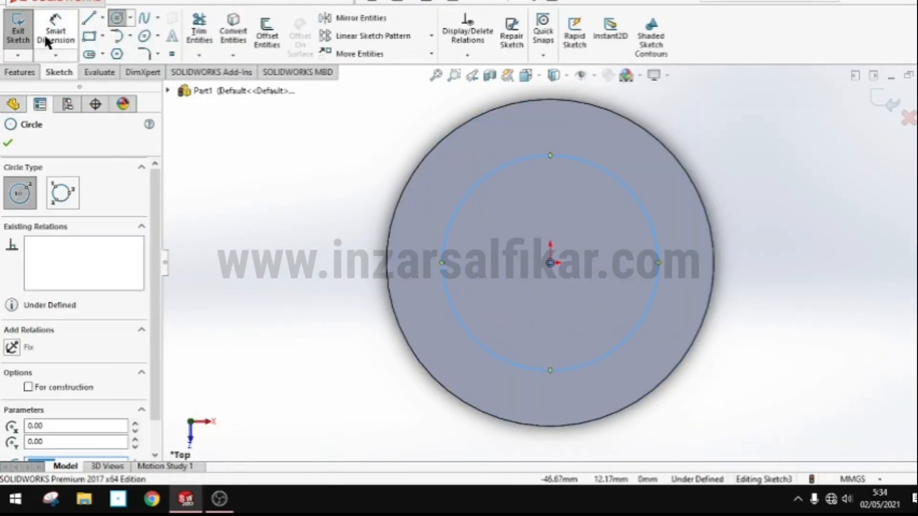
Step: Dimension the circle on the flange face with a diameter of 26.5 mm
{"action": "left_click", "coordinate": [48, 37]}
{"action": "left_click", "coordinate": [656, 232]}
{"action": "left_click", "coordinate": [769, 241]}
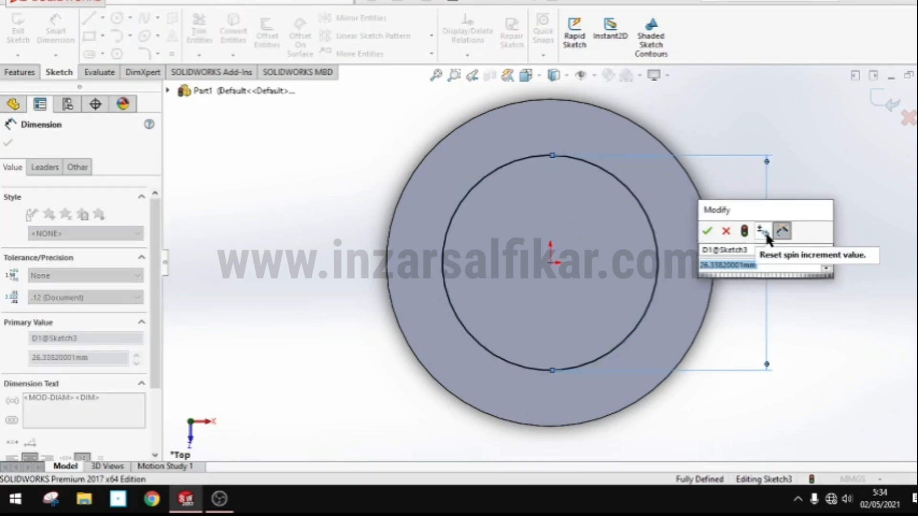
{"action": "type", "text": "26.5"}
{"action": "key", "text": "Return"}
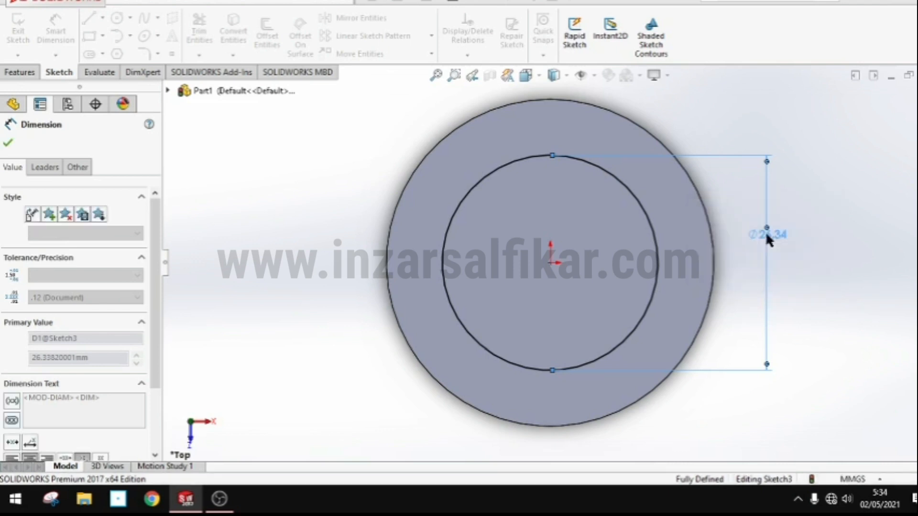
{"action": "left_click", "coordinate": [224, 209]}
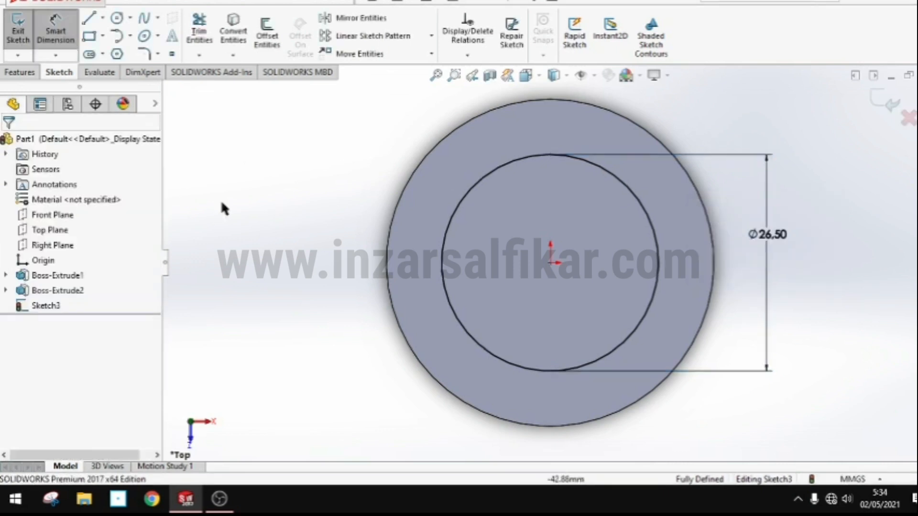
Step: Cut the 26.5 mm circle 8 mm deep into the part to form a round pocket
{"action": "left_click", "coordinate": [18, 71]}
{"action": "left_click", "coordinate": [220, 53]}
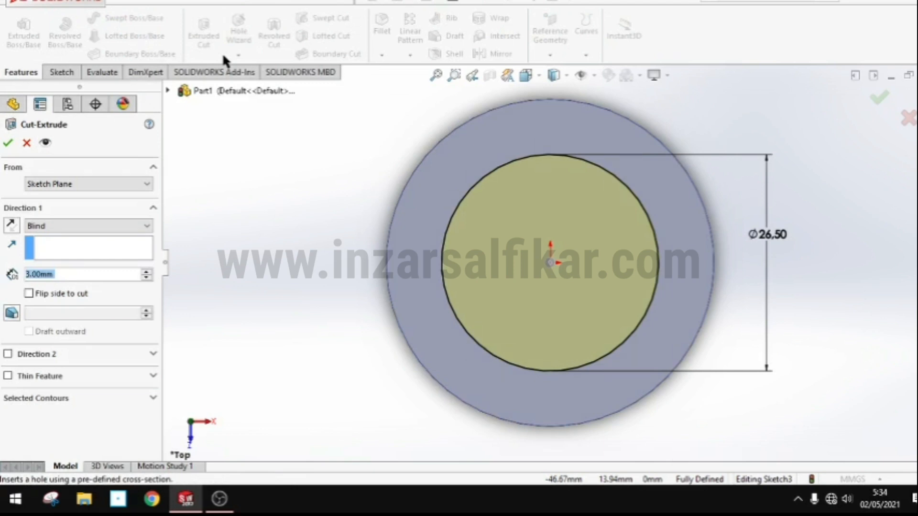
{"action": "type", "text": "8"}
{"action": "key", "text": "Return"}
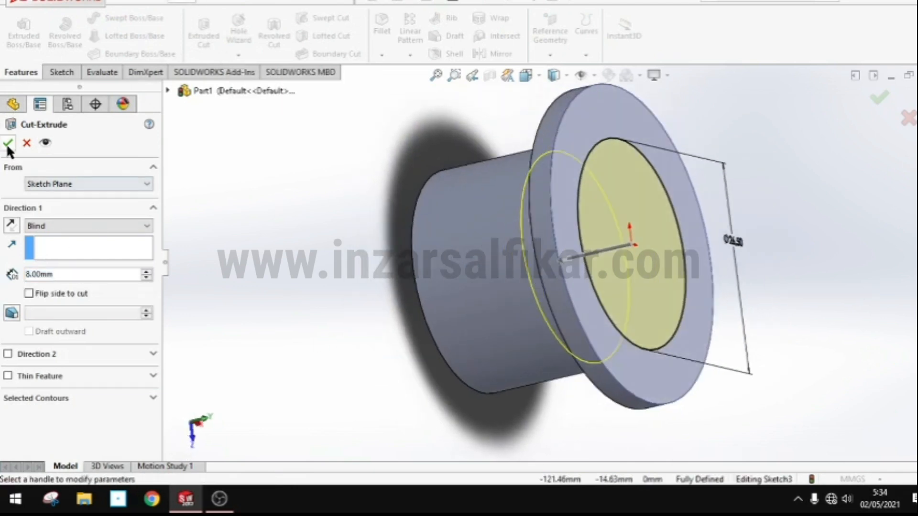
{"action": "left_click", "coordinate": [8, 145]}
Step: Sketch a circle about 22 mm in diameter on the pocket's floor, centred on the origin, and close the sketch
{"action": "middle_click_drag", "start_coordinate": [576, 412], "coordinate": [560, 309]}
{"action": "right_click", "coordinate": [574, 282]}
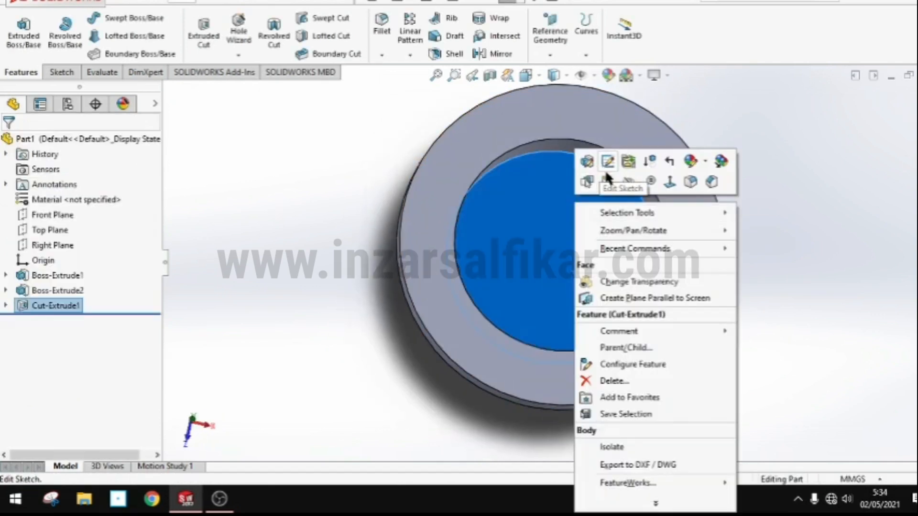
{"action": "left_click", "coordinate": [606, 172]}
{"action": "key", "text": "c"}
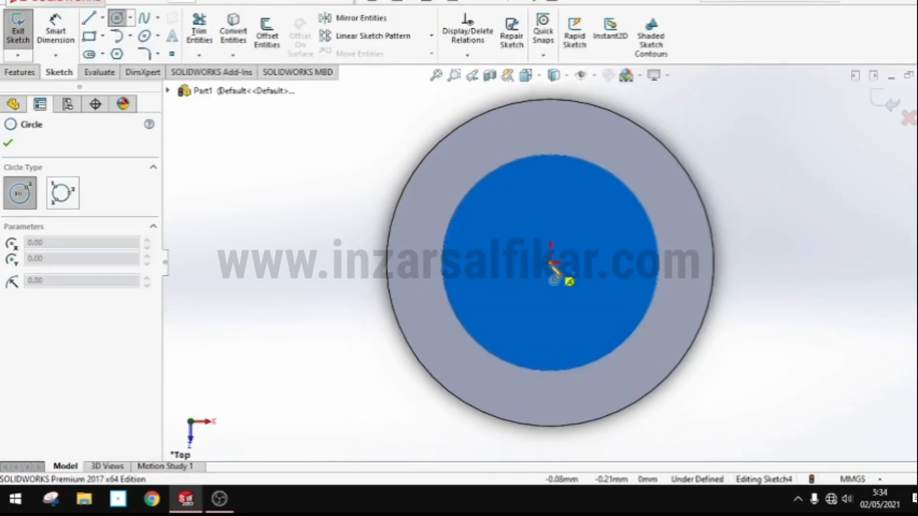
{"action": "left_click", "coordinate": [551, 262]}
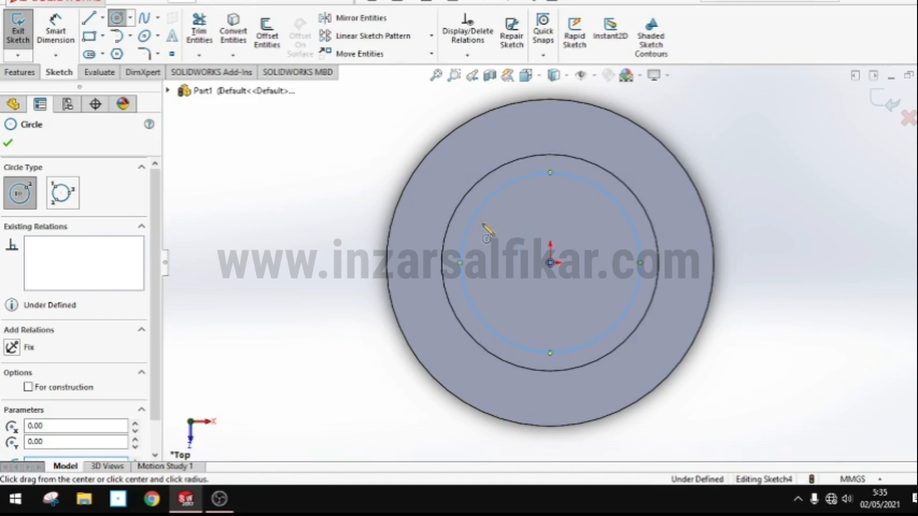
{"action": "left_click", "coordinate": [9, 141]}
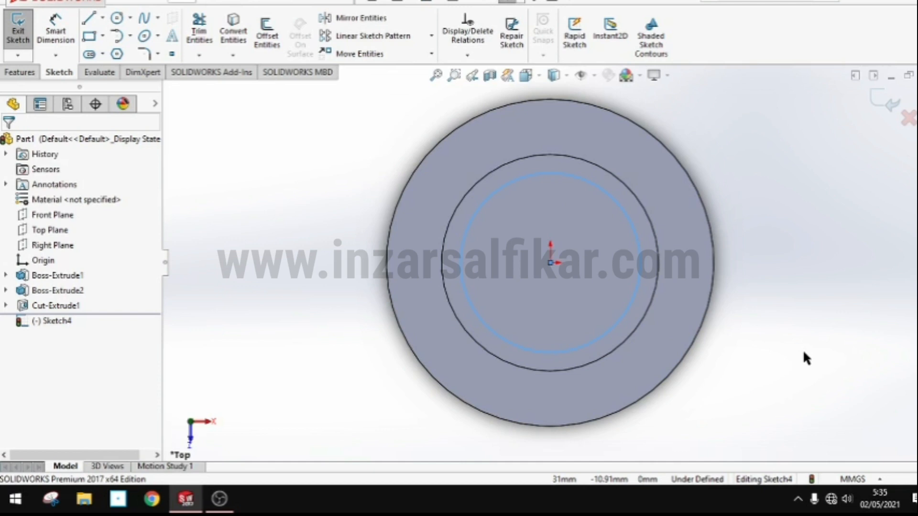
{"action": "left_click", "coordinate": [883, 98]}
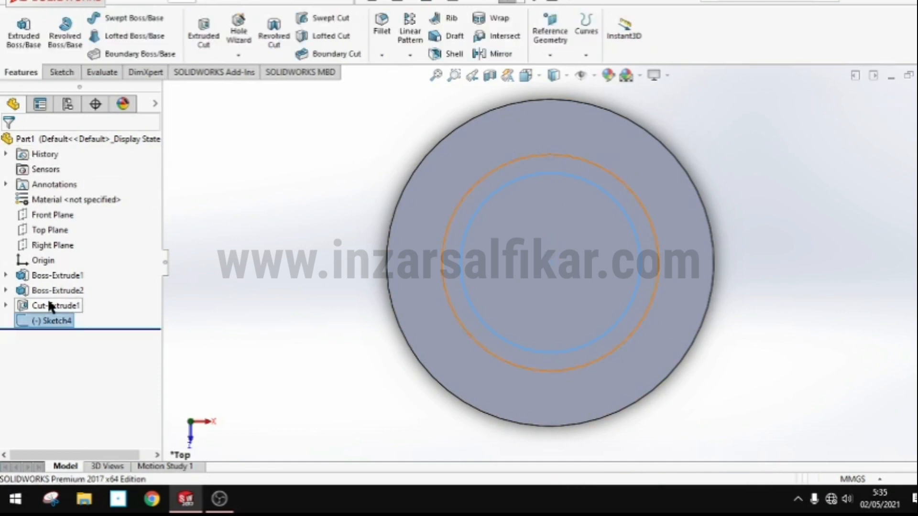
Step: Reopen the pocket cut's sketch to check its circle's diameter, and close the sketch again
{"action": "right_click", "coordinate": [51, 306]}
{"action": "left_click", "coordinate": [6, 306]}
{"action": "right_click", "coordinate": [47, 320]}
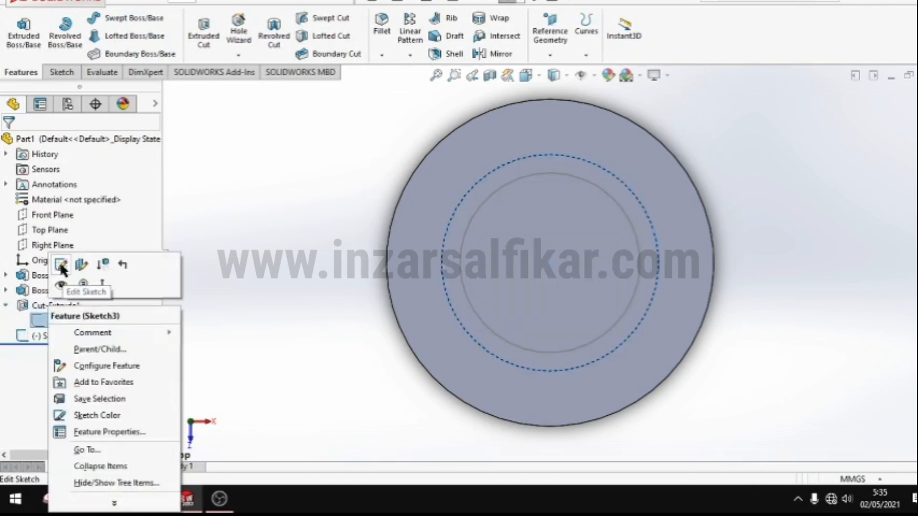
{"action": "left_click", "coordinate": [62, 266]}
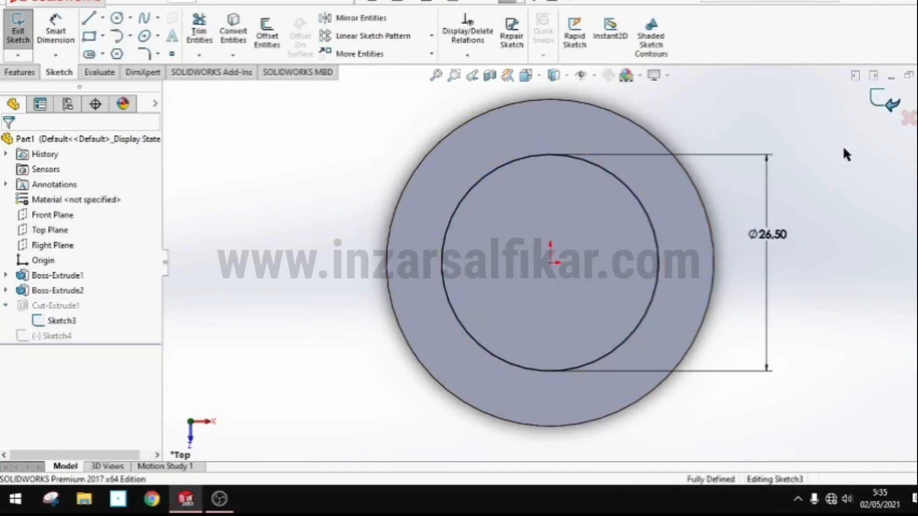
{"action": "left_click", "coordinate": [883, 98]}
Step: Edit the sketch on the pocket's floor and dimension its circle with a diameter of 11 mm
{"action": "right_click", "coordinate": [60, 337]}
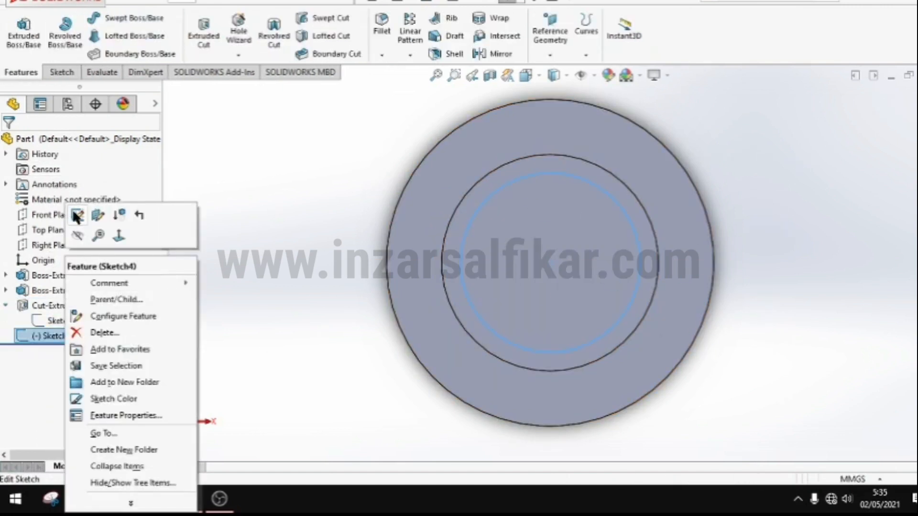
{"action": "left_click", "coordinate": [75, 215]}
{"action": "left_click", "coordinate": [56, 34]}
{"action": "left_click", "coordinate": [639, 249]}
{"action": "left_click", "coordinate": [782, 274]}
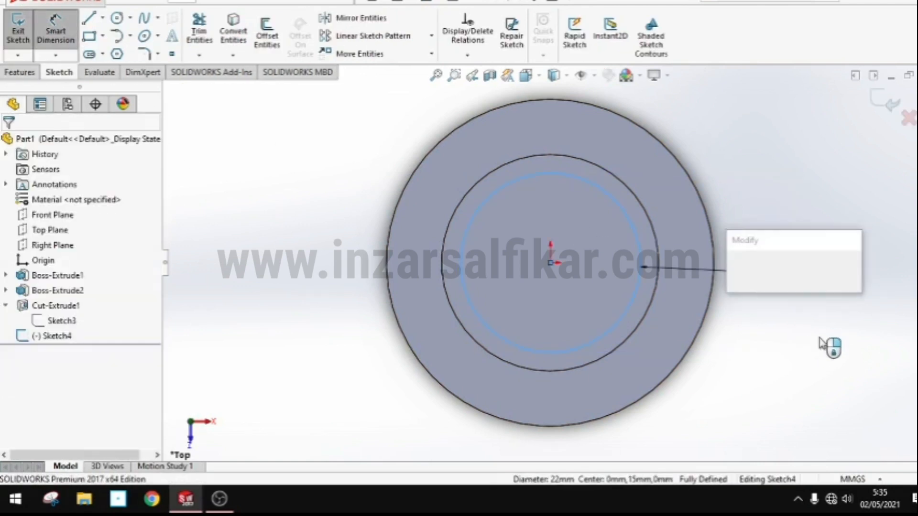
{"action": "type", "text": "11"}
{"action": "key", "text": "Return"}
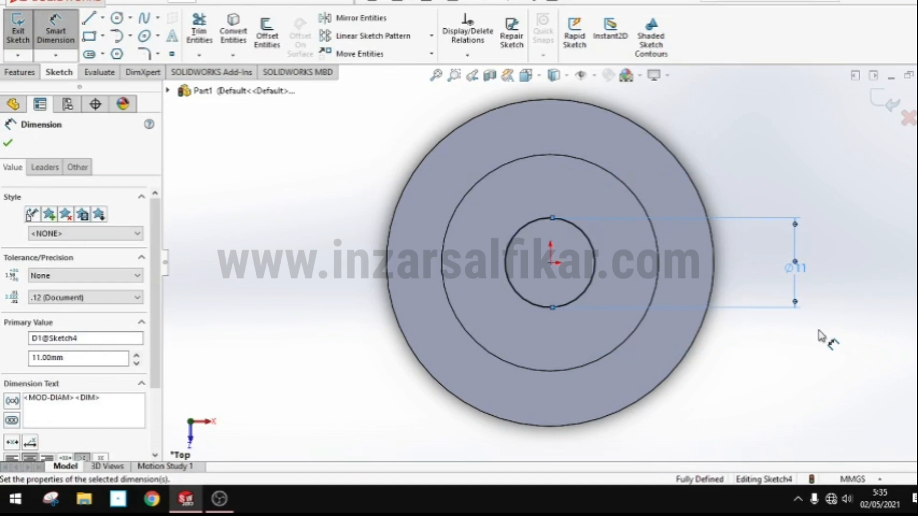
Step: Set the diameter of the circle on the pocket's floor to 15 mm
{"action": "key", "text": "Escape"}
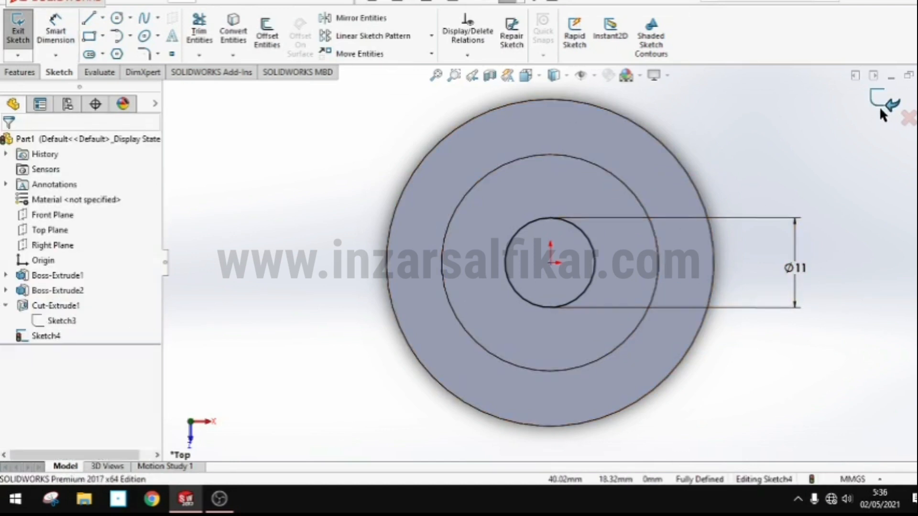
{"action": "double_click", "coordinate": [796, 268]}
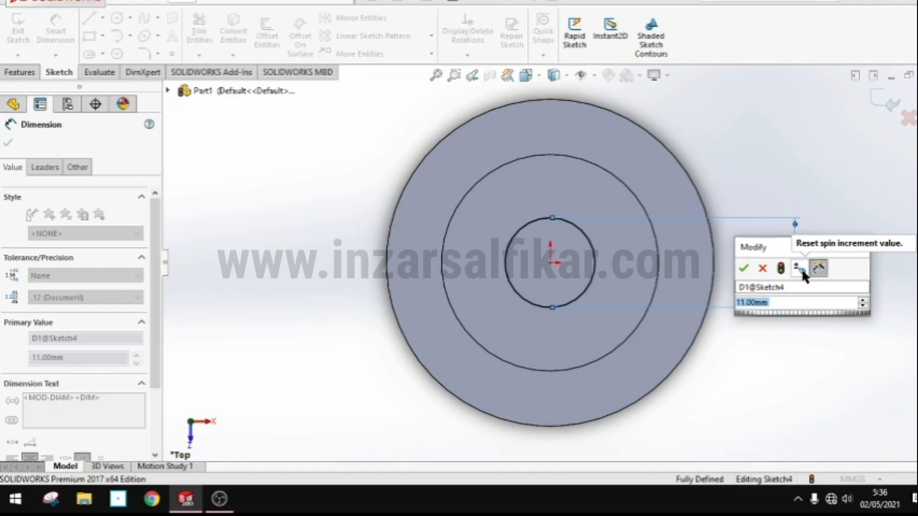
{"action": "type", "text": "15"}
{"action": "key", "text": "Return"}
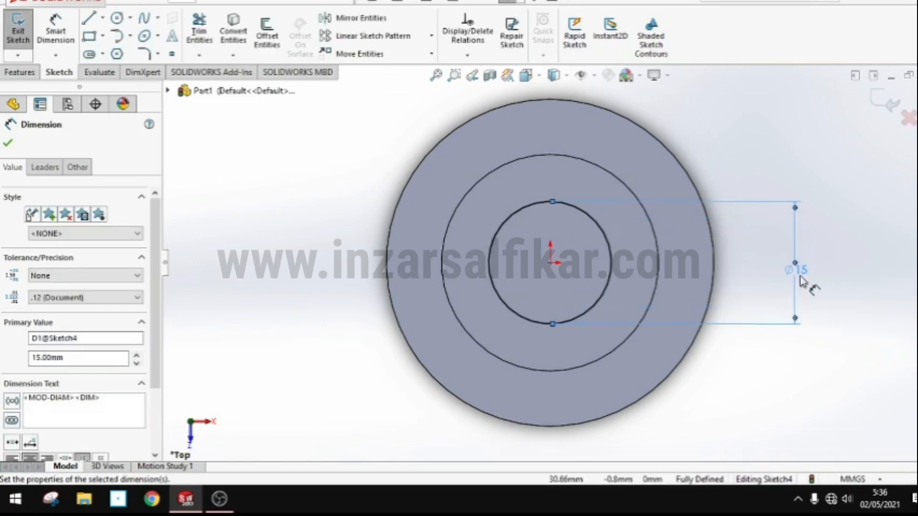
Step: Set the diameter of the circle on the pocket's floor to 17 mm and accept the dimension
{"action": "double_click", "coordinate": [802, 271]}
{"action": "type", "text": "17"}
{"action": "key", "text": "Return"}
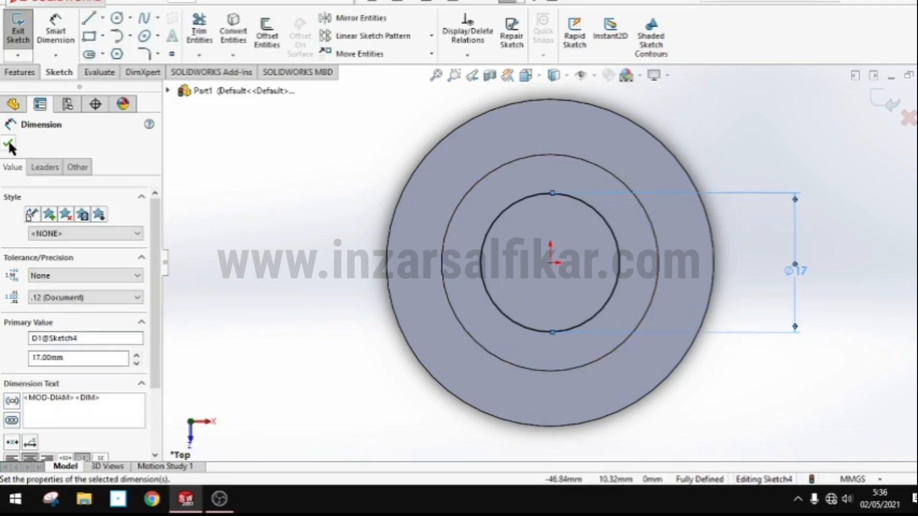
{"action": "left_click", "coordinate": [8, 144]}
Step: Cut the 17 mm circle through all of the body with an extruded cut
{"action": "left_click", "coordinate": [20, 72]}
{"action": "left_click", "coordinate": [204, 32]}
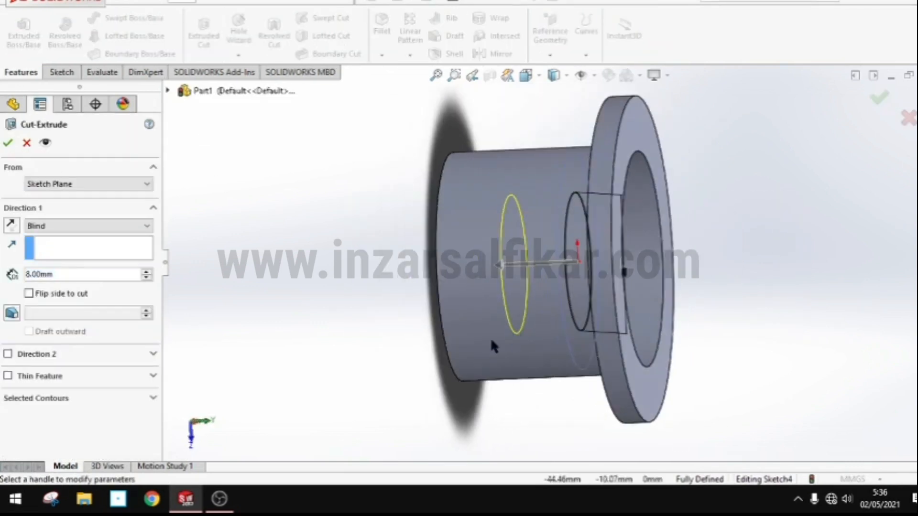
{"action": "left_click", "coordinate": [107, 226]}
{"action": "left_click", "coordinate": [48, 250]}
{"action": "left_click", "coordinate": [7, 143]}
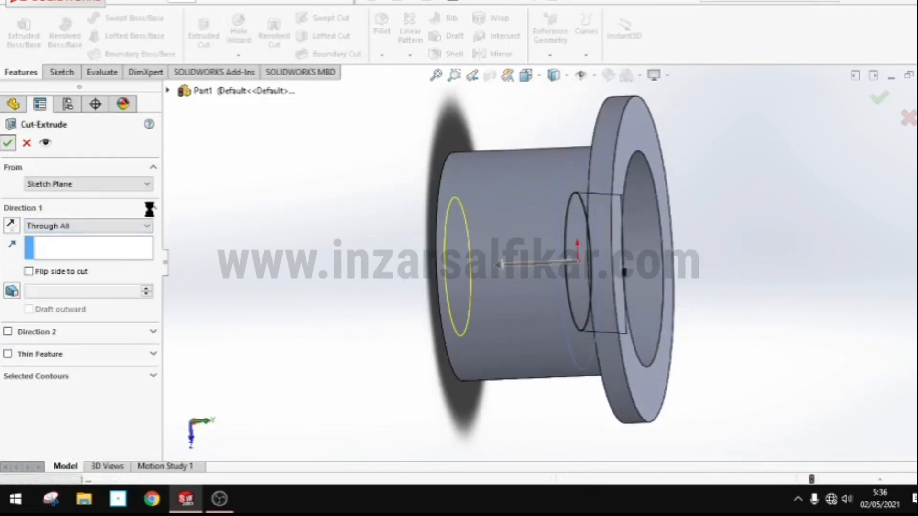
Step: Start saving the part and browse the files in the 3D Objects folder
{"action": "middle_click_drag", "start_coordinate": [768, 445], "coordinate": [668, 308]}
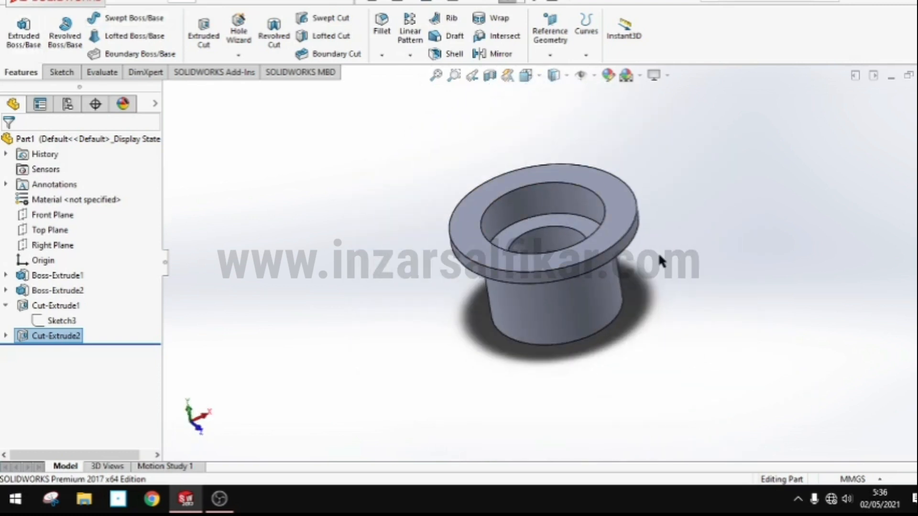
{"action": "key", "text": "ctrl+s"}
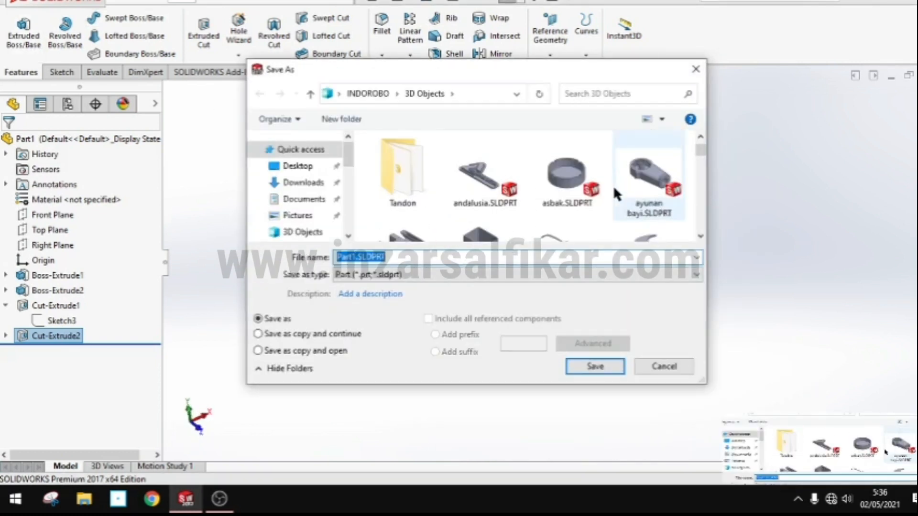
{"action": "scroll", "coordinate": [530, 225], "scroll_direction": "down", "scroll_amount": 1}
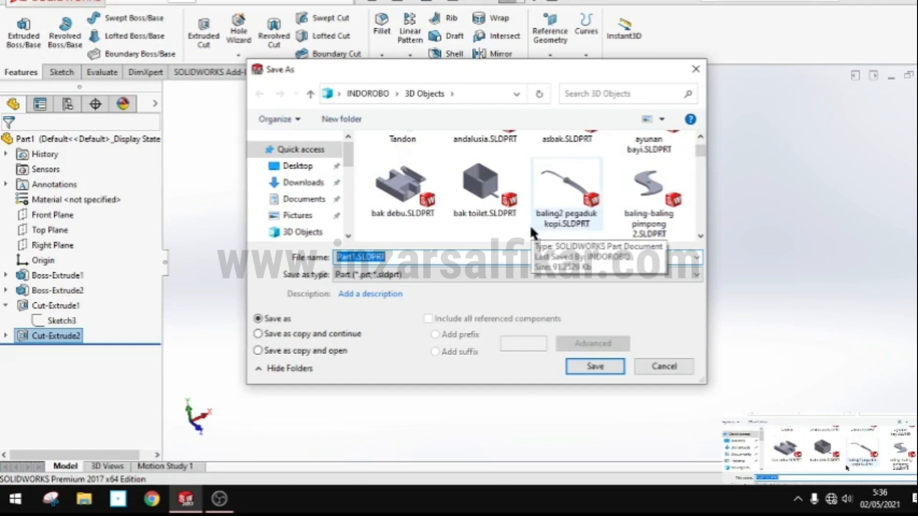
{"action": "type", "text": "tutu"}
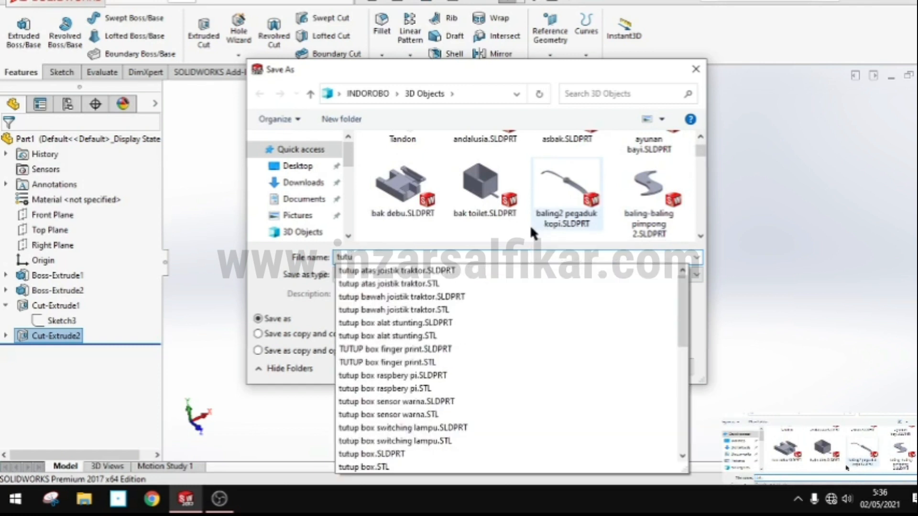
{"action": "key", "text": "BackSpace"}
{"action": "key", "text": "BackSpace"}
{"action": "key", "text": "BackSpace"}
{"action": "key", "text": "BackSpace"}
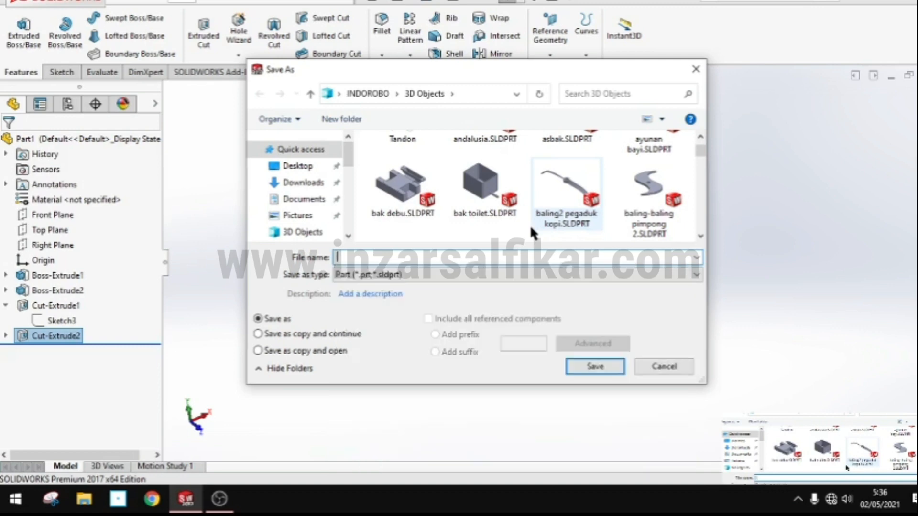
Step: Look through the 3D Objects folder and the recent files in Quick access for the earlier conveyor end part
{"action": "scroll", "coordinate": [575, 219], "scroll_direction": "down", "scroll_amount": 4}
{"action": "scroll", "coordinate": [581, 214], "scroll_direction": "down", "scroll_amount": 10}
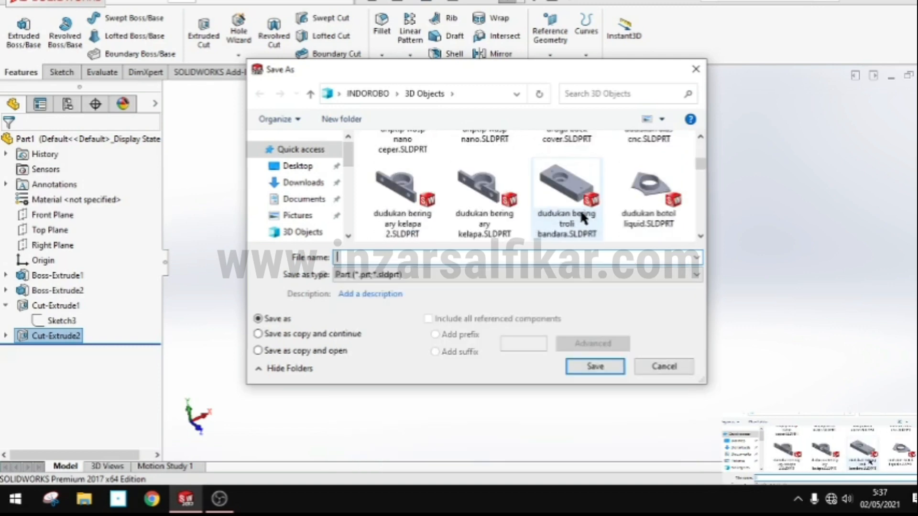
{"action": "scroll", "coordinate": [581, 209], "scroll_direction": "down", "scroll_amount": 10}
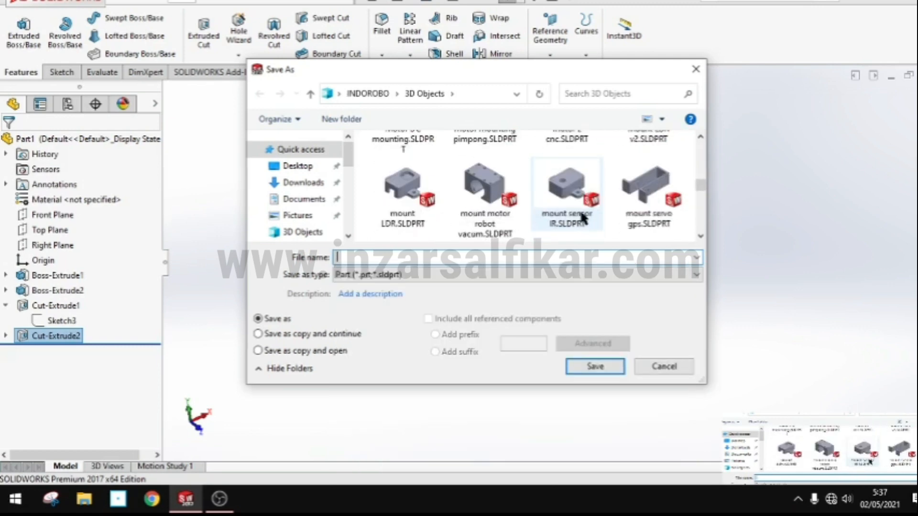
{"action": "scroll", "coordinate": [611, 193], "scroll_direction": "down", "scroll_amount": 10}
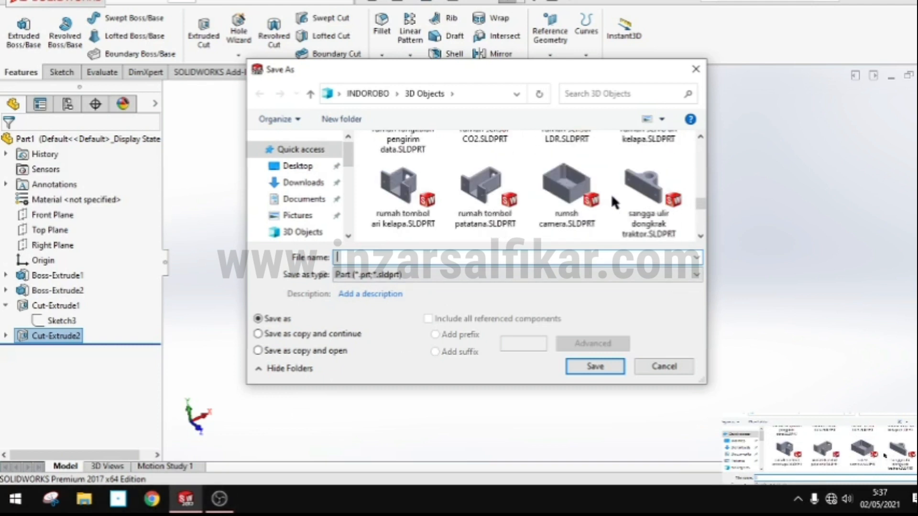
{"action": "scroll", "coordinate": [287, 198], "scroll_direction": "down", "scroll_amount": 2}
{"action": "left_click", "coordinate": [299, 188]}
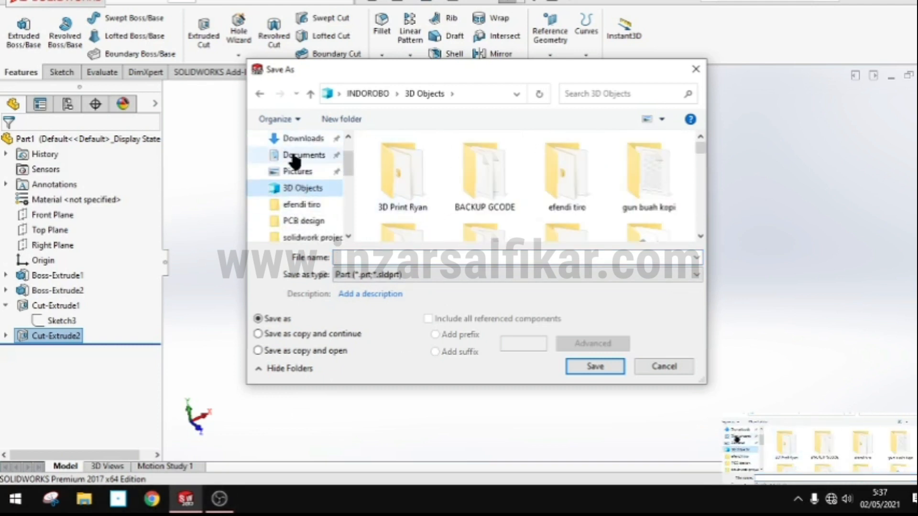
{"action": "scroll", "coordinate": [298, 156], "scroll_direction": "up", "scroll_amount": 2}
{"action": "left_click", "coordinate": [259, 93]}
{"action": "left_click", "coordinate": [300, 149]}
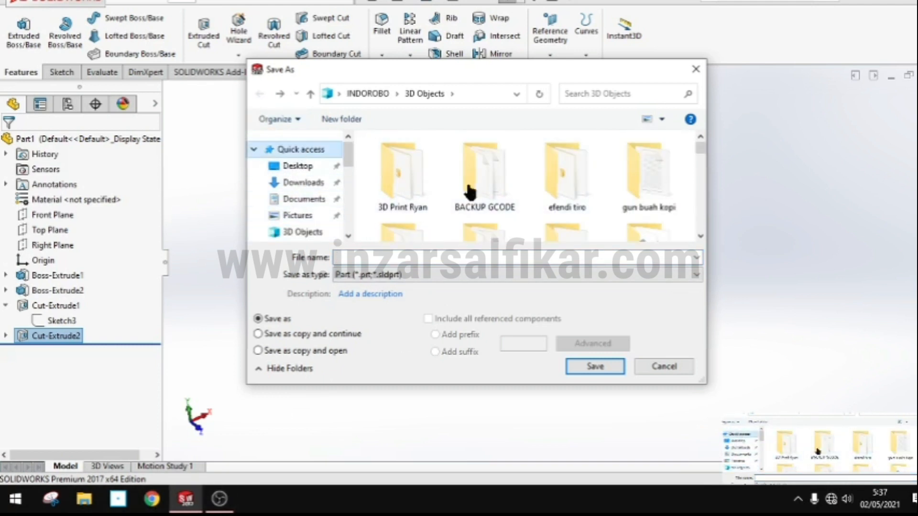
{"action": "scroll", "coordinate": [501, 186], "scroll_direction": "down", "scroll_amount": 5}
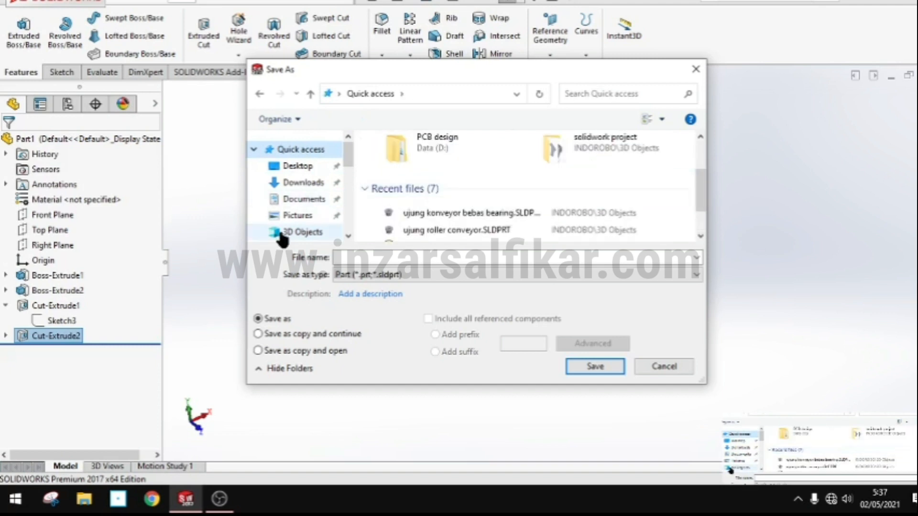
Step: Save the part in 3D Objects over the existing file ujung konveyor bebas bearing.SLDPRT
{"action": "left_click", "coordinate": [301, 232]}
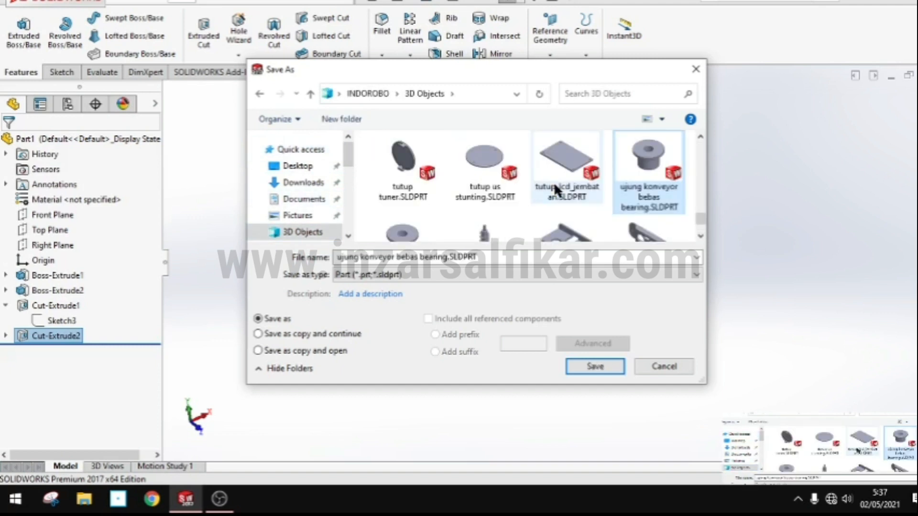
{"action": "left_click", "coordinate": [593, 367]}
{"action": "left_click", "coordinate": [503, 241]}
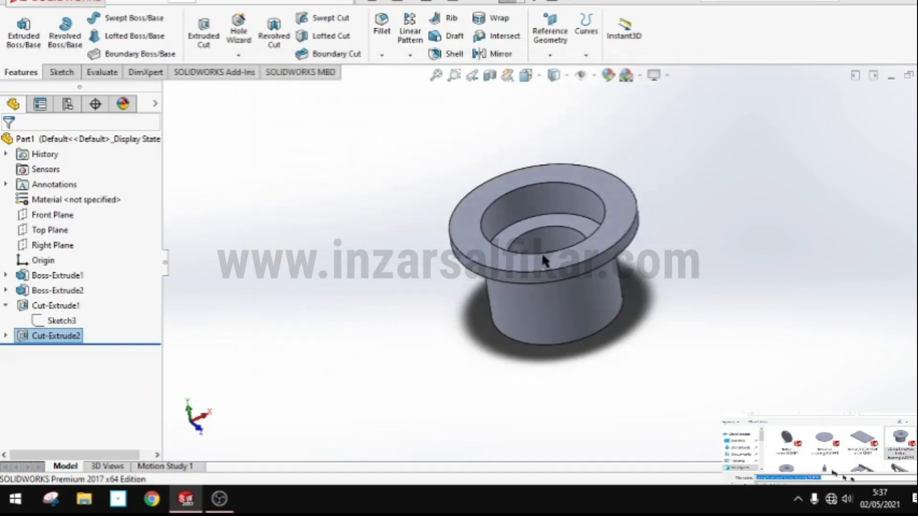
Step: Export the part to 3D Objects in STL format as ujung konveyor bebas bearing.STL
{"action": "left_click", "coordinate": [140, 4]}
{"action": "left_click", "coordinate": [164, 147]}
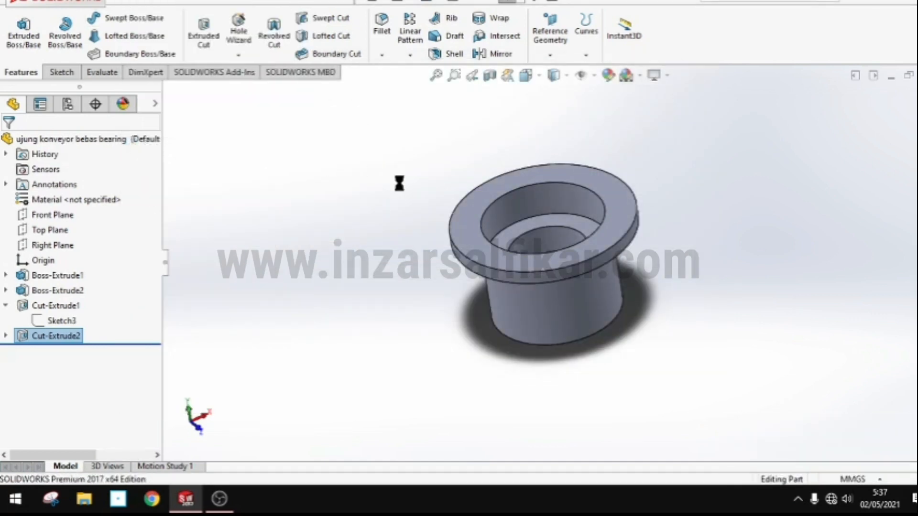
{"action": "left_click", "coordinate": [478, 274]}
{"action": "left_click", "coordinate": [402, 135]}
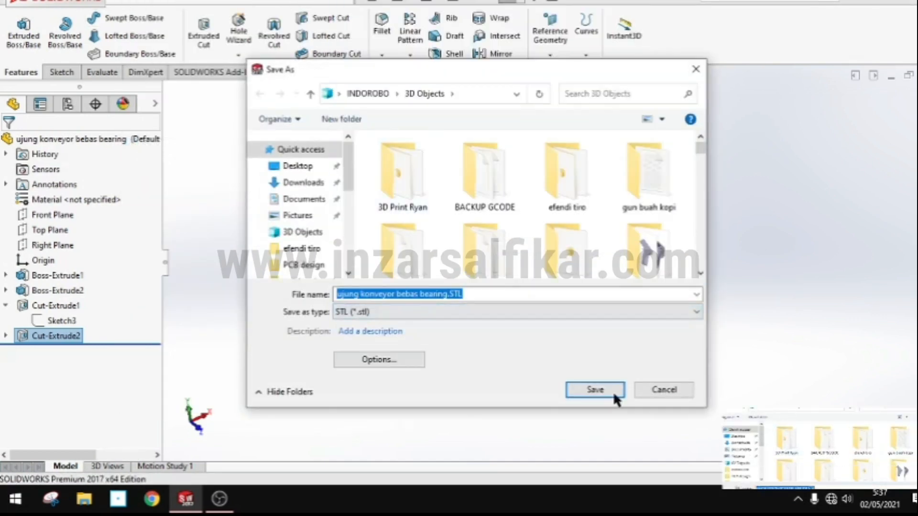
{"action": "left_click", "coordinate": [593, 393]}
{"action": "left_click", "coordinate": [514, 265]}
{"action": "left_click", "coordinate": [545, 227]}
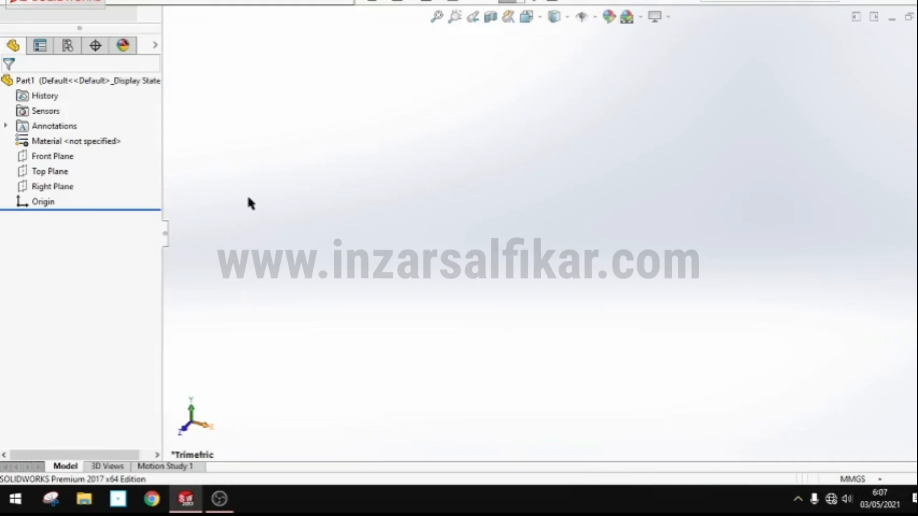
Step: Start a sketch on the new part's Top Plane and draw a circle about 123 mm in diameter centred on the origin
{"action": "right_click", "coordinate": [42, 171]}
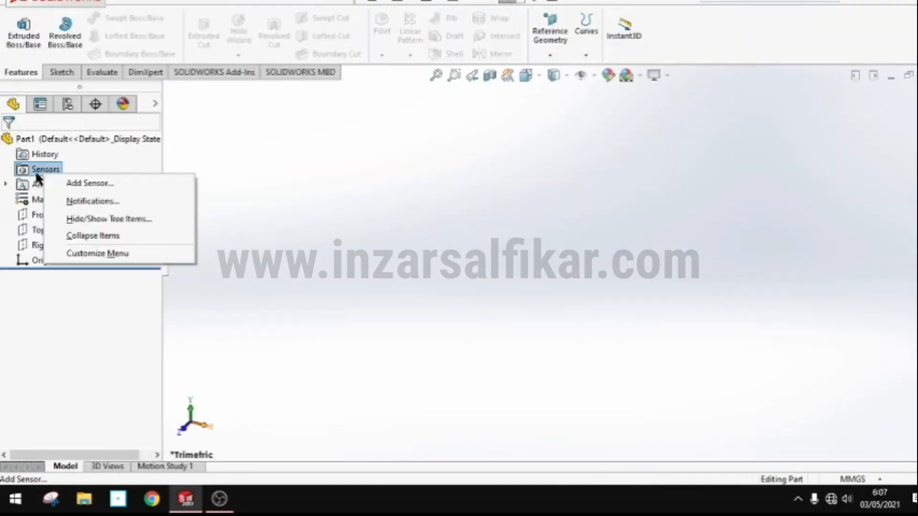
{"action": "right_click", "coordinate": [32, 226]}
{"action": "left_click", "coordinate": [45, 206]}
{"action": "left_click", "coordinate": [117, 18]}
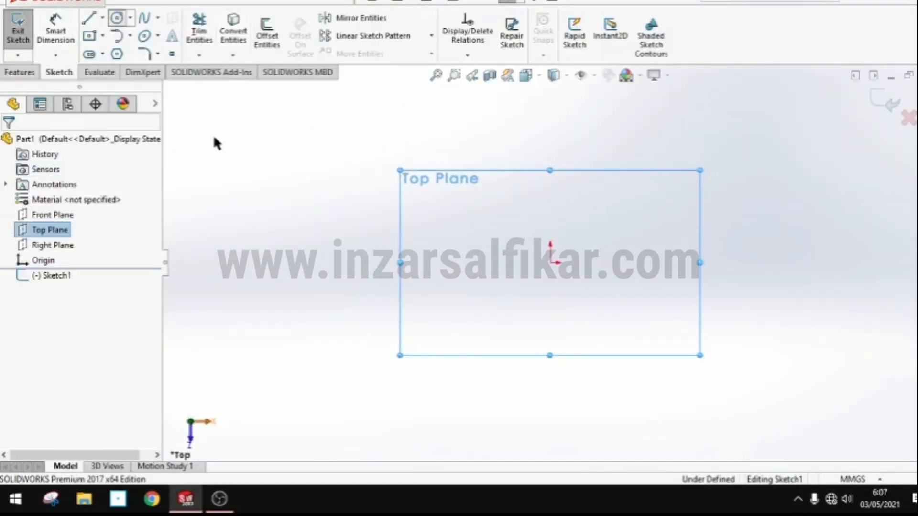
{"action": "left_click_drag", "start_coordinate": [550, 263], "coordinate": [654, 262]}
Step: Dimension the circle on the Top Plane with a diameter of 45 mm
{"action": "left_click", "coordinate": [56, 30]}
{"action": "left_click", "coordinate": [623, 190]}
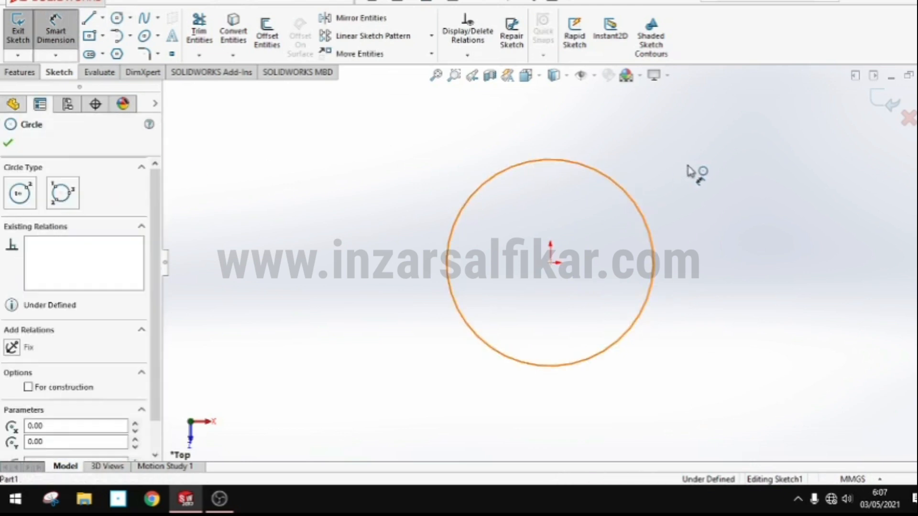
{"action": "left_click", "coordinate": [687, 166]}
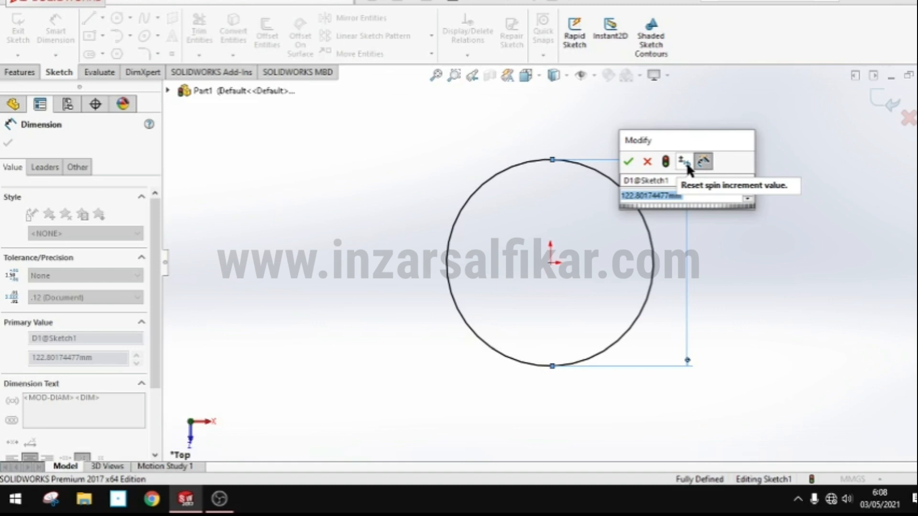
{"action": "type", "text": "45"}
{"action": "key", "text": "Return"}
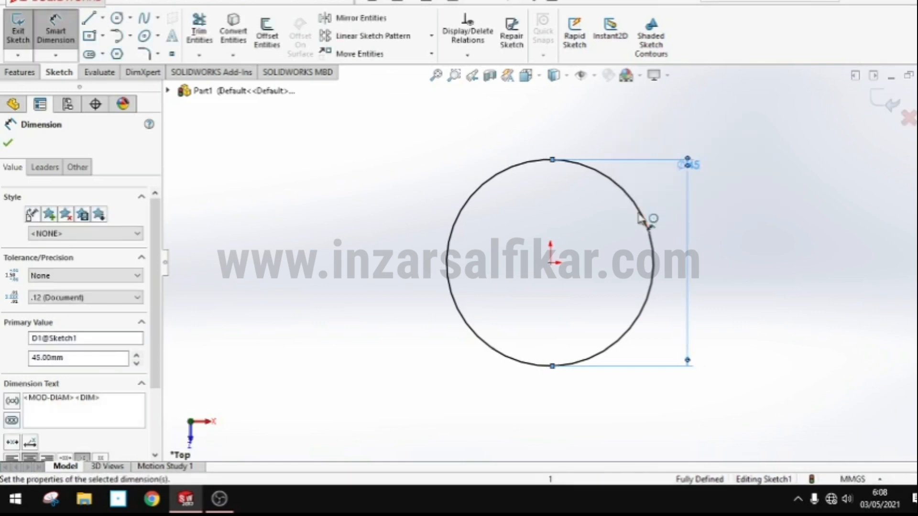
{"action": "left_click", "coordinate": [117, 18]}
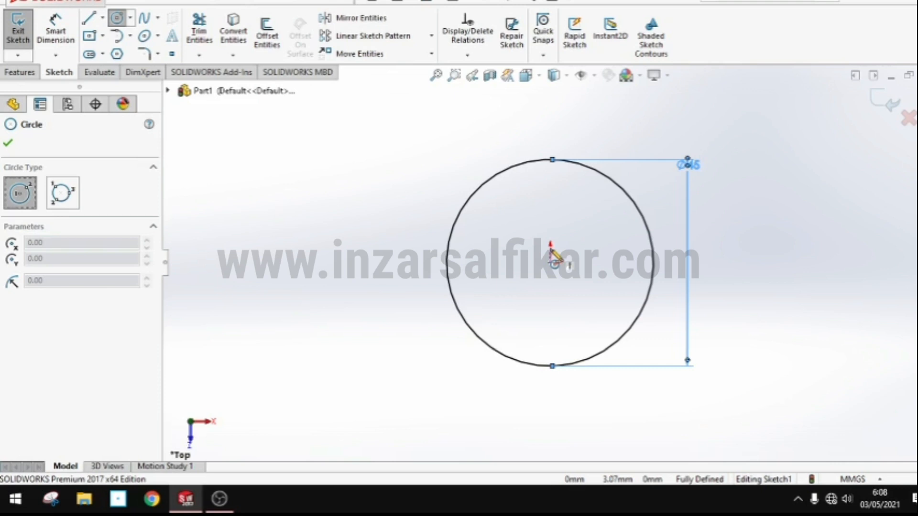
{"action": "left_click", "coordinate": [551, 262]}
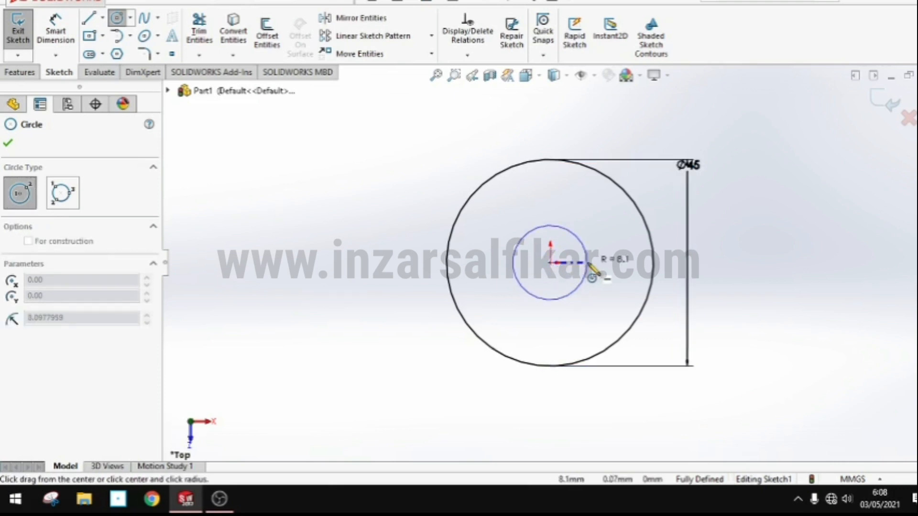
{"action": "key", "text": "Escape"}
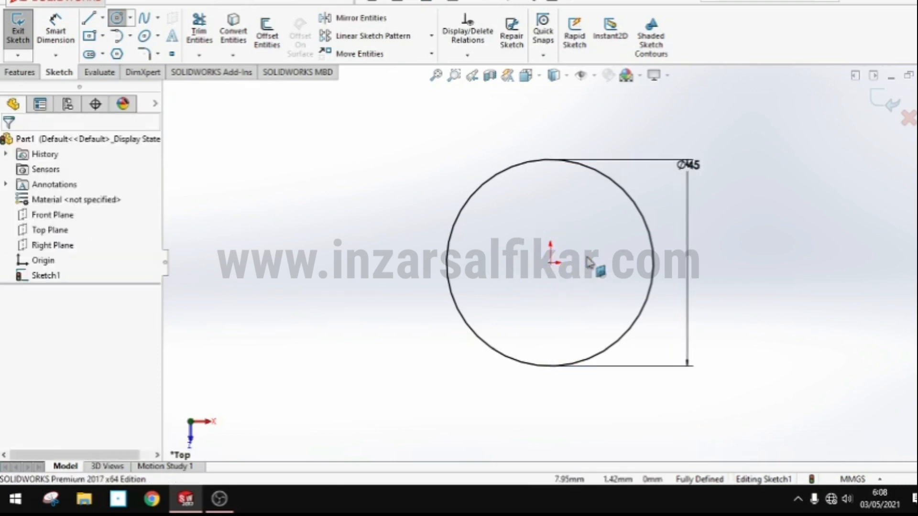
Step: Extrude the 45 mm circle as a blind boss 10 mm deep
{"action": "left_click", "coordinate": [19, 72]}
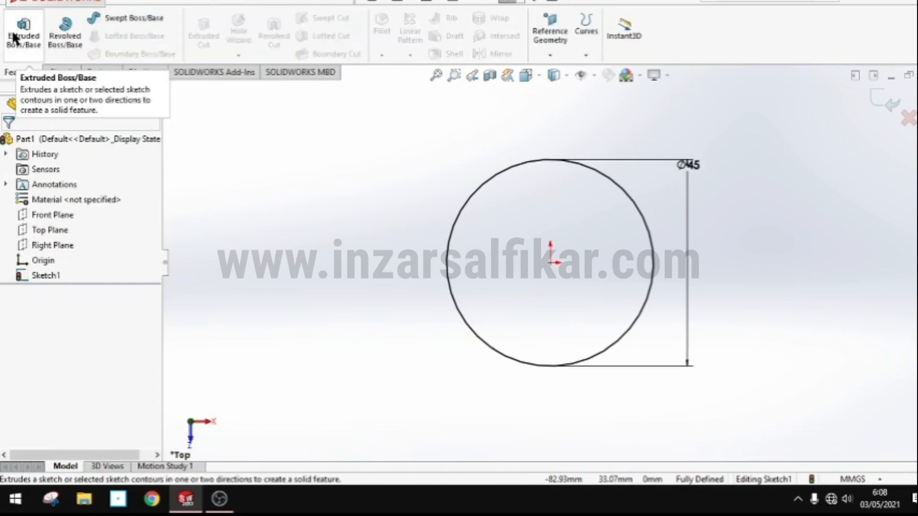
{"action": "left_click", "coordinate": [22, 26]}
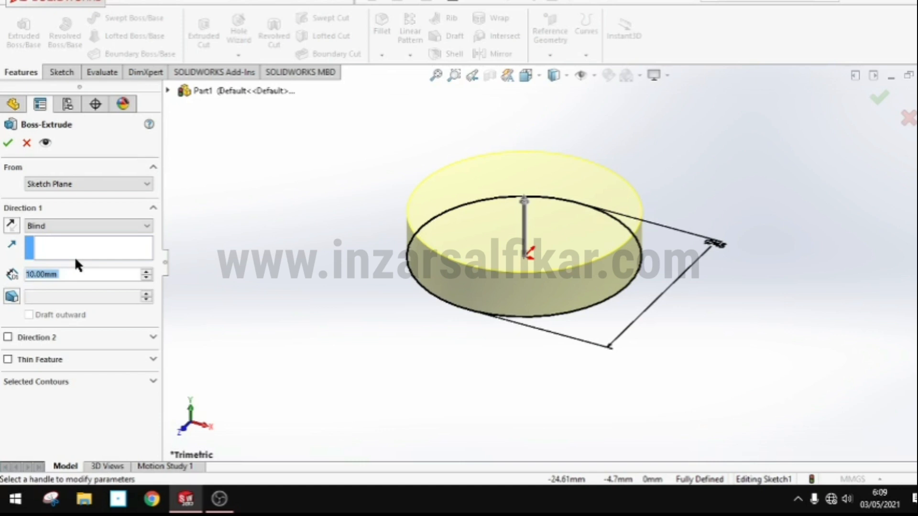
{"action": "type", "text": "1"}
{"action": "key", "text": "BackSpace"}
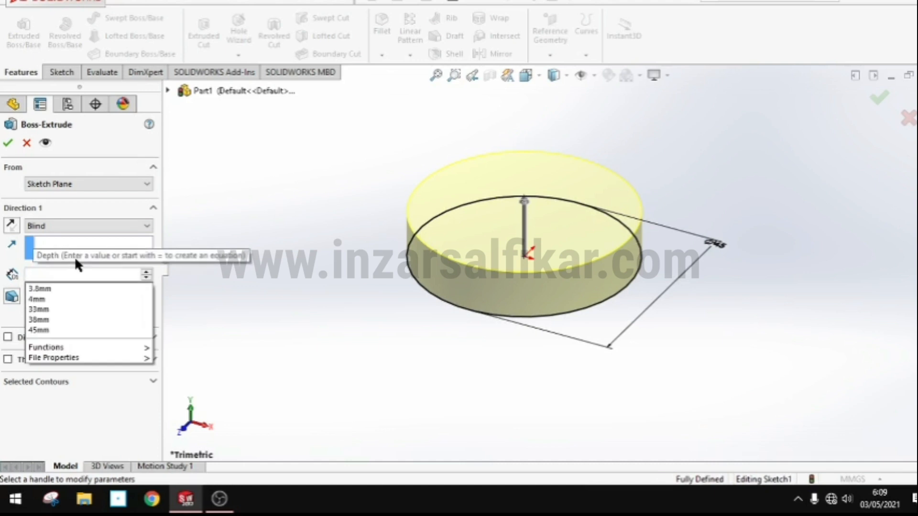
{"action": "type", "text": "10"}
{"action": "key", "text": "Return"}
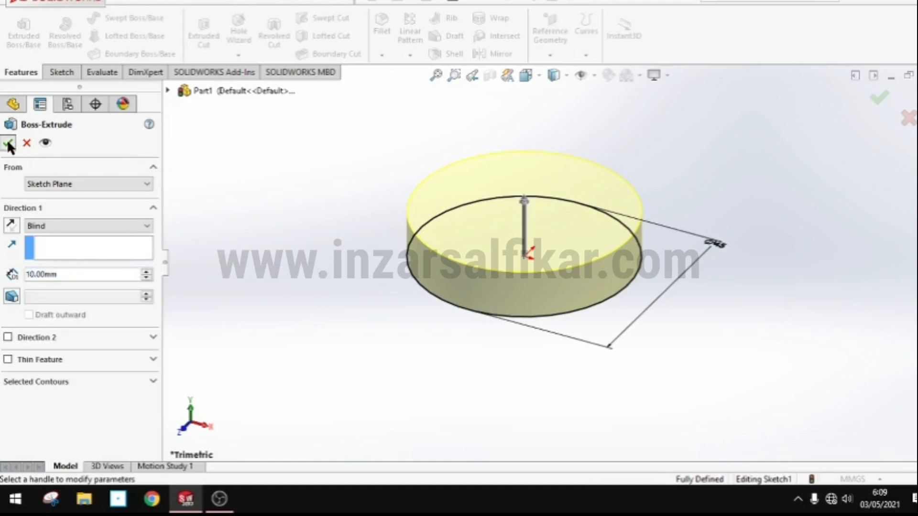
{"action": "left_click", "coordinate": [8, 143]}
Step: Set the depth of the 45 mm disc's extrusion to 7 mm
{"action": "right_click", "coordinate": [38, 280]}
{"action": "left_click", "coordinate": [49, 205]}
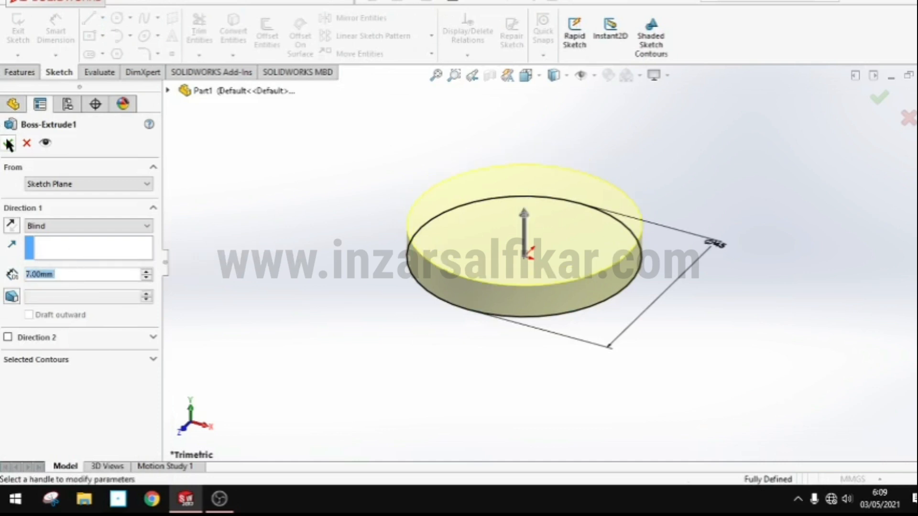
{"action": "left_click", "coordinate": [8, 143]}
Step: Start a sketch on the disc's upper face and draw a circle about 25 mm in diameter centred on the origin
{"action": "right_click", "coordinate": [515, 203]}
{"action": "left_click", "coordinate": [545, 181]}
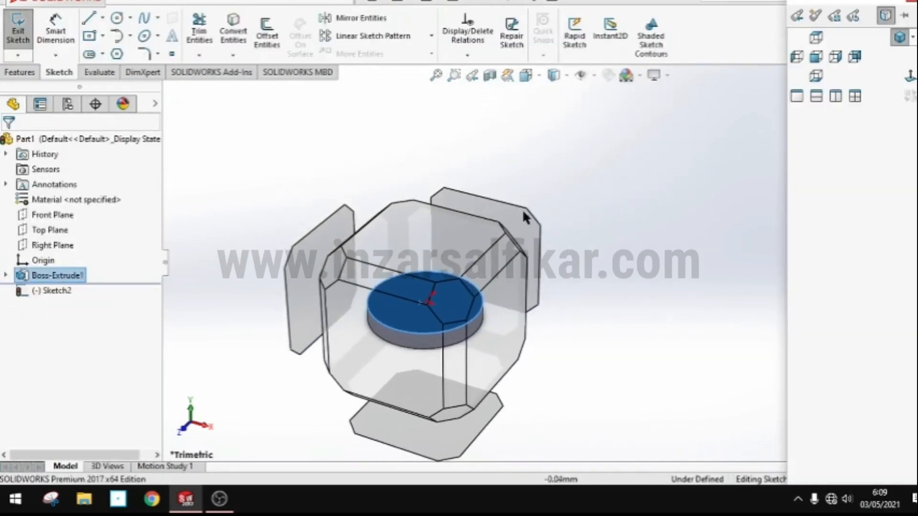
{"action": "left_click", "coordinate": [118, 19]}
{"action": "left_click", "coordinate": [550, 263]}
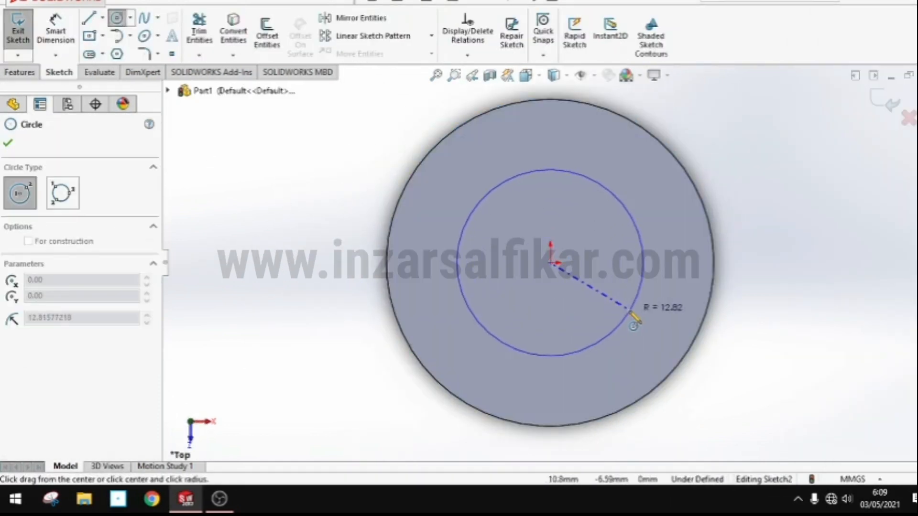
{"action": "left_click", "coordinate": [634, 307]}
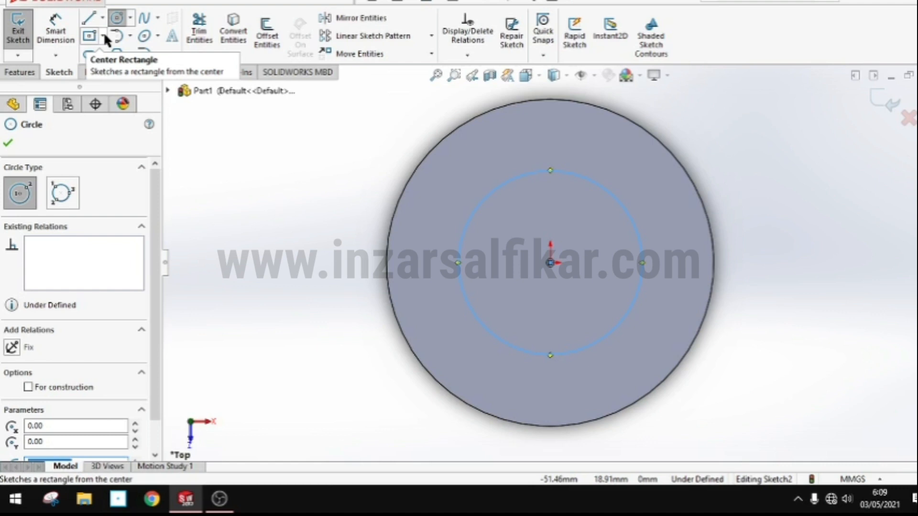
Step: Dimension the circle on the disc's upper face with a diameter of 14.5 mm
{"action": "left_click", "coordinate": [56, 30]}
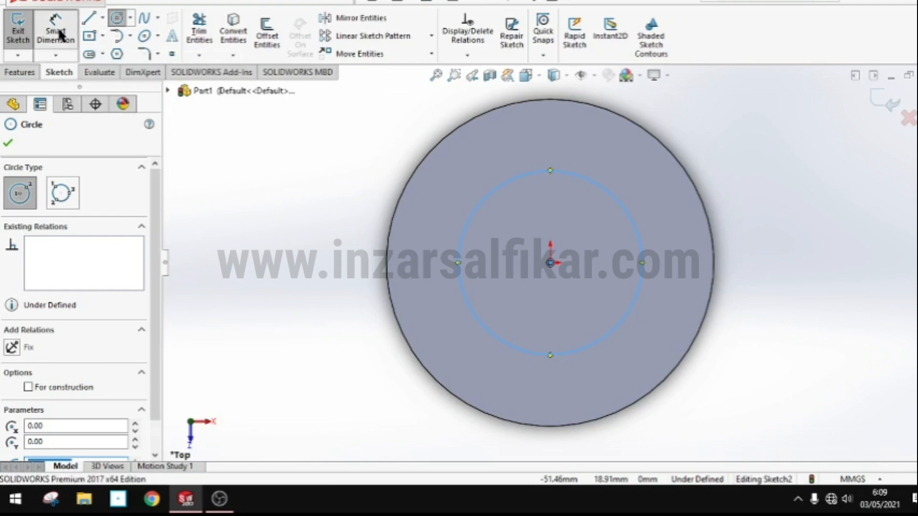
{"action": "left_click", "coordinate": [641, 250]}
{"action": "left_click", "coordinate": [785, 249]}
{"action": "type", "text": "14.5"}
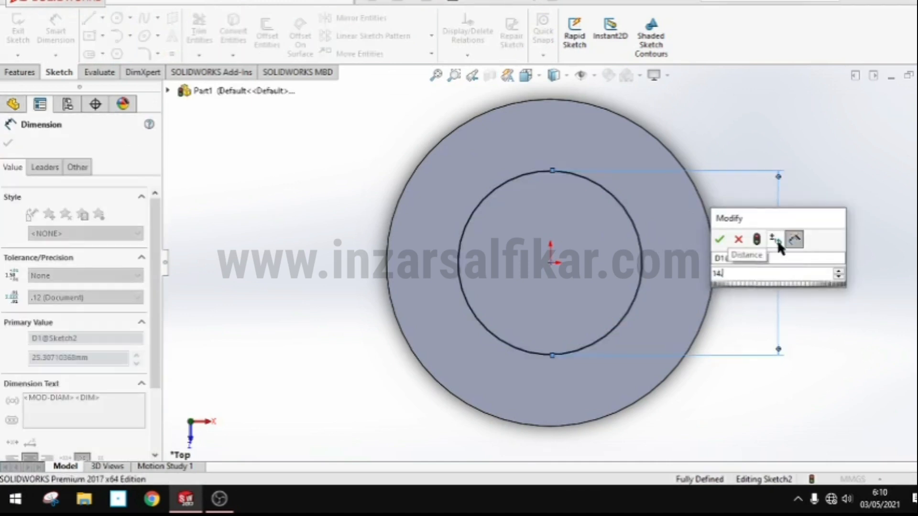
{"action": "key", "text": "Return"}
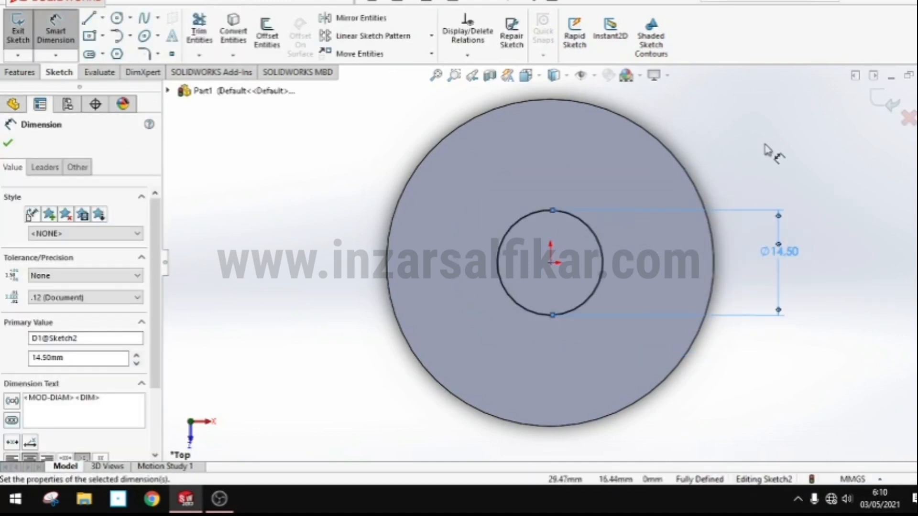
Step: Offset the 14.5 mm circle outward by 5 mm
{"action": "left_click", "coordinate": [268, 33]}
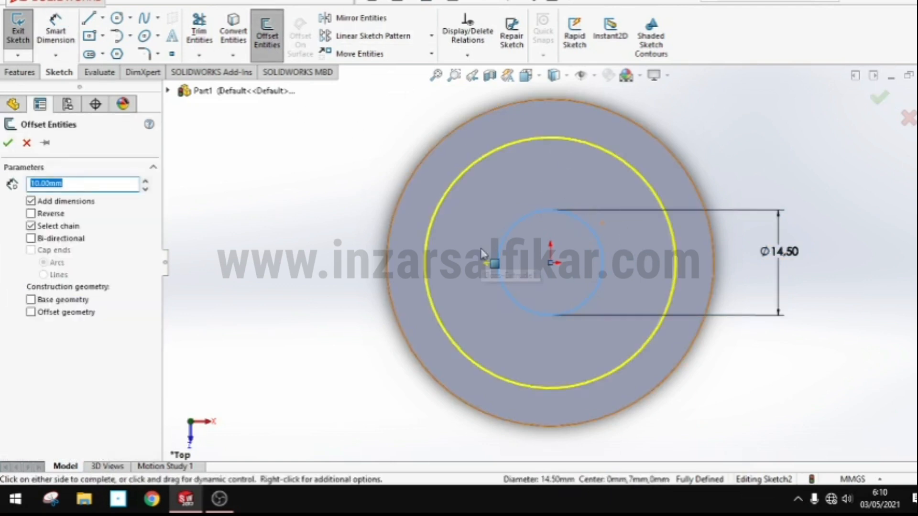
{"action": "type", "text": "5"}
{"action": "key", "text": "Return"}
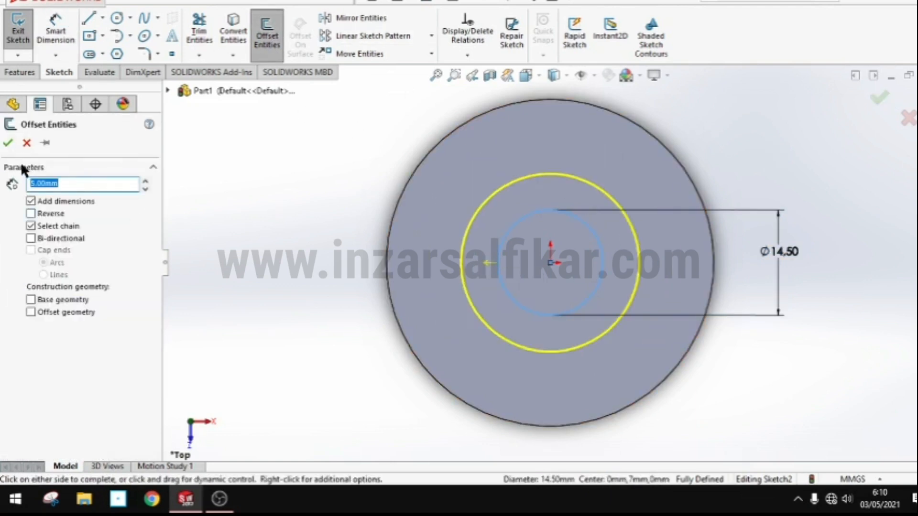
{"action": "left_click", "coordinate": [7, 143]}
{"action": "left_click", "coordinate": [20, 72]}
{"action": "left_click", "coordinate": [23, 34]}
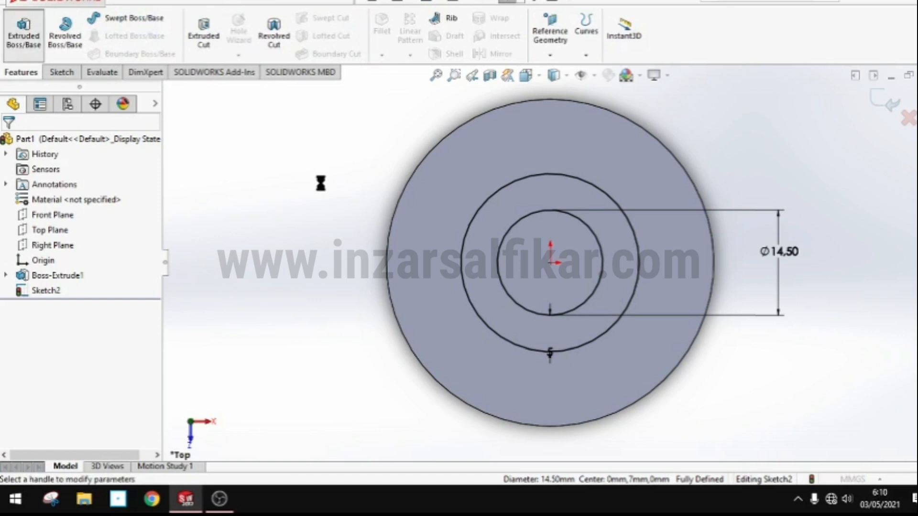
{"action": "left_click", "coordinate": [31, 142]}
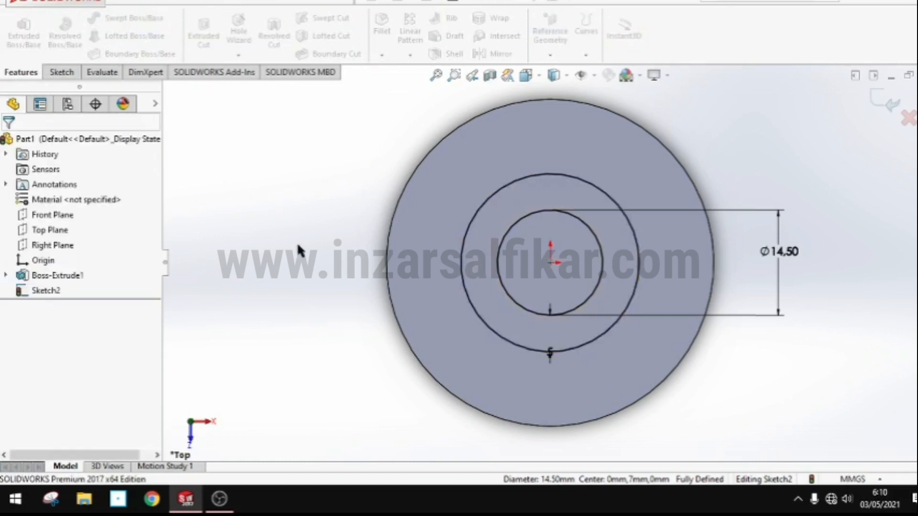
{"action": "right_click", "coordinate": [770, 260]}
{"action": "left_click", "coordinate": [777, 293]}
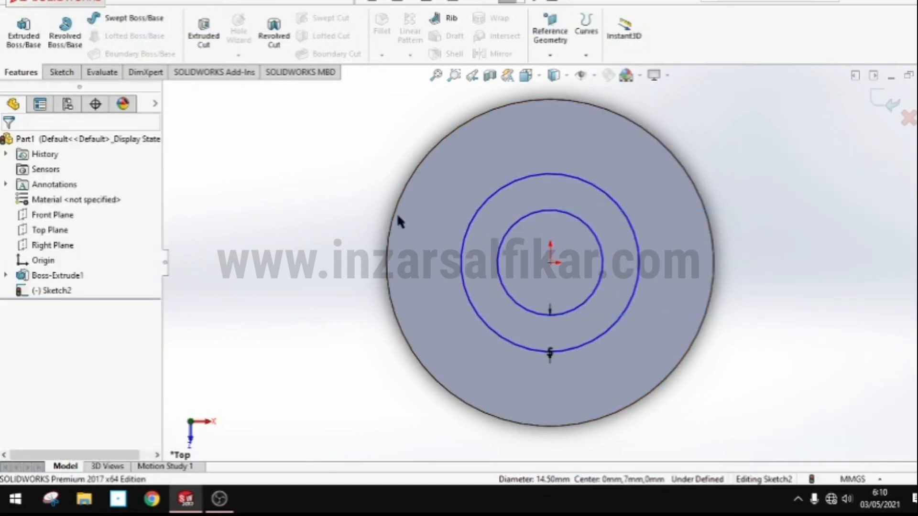
{"action": "key", "text": "ctrl+z"}
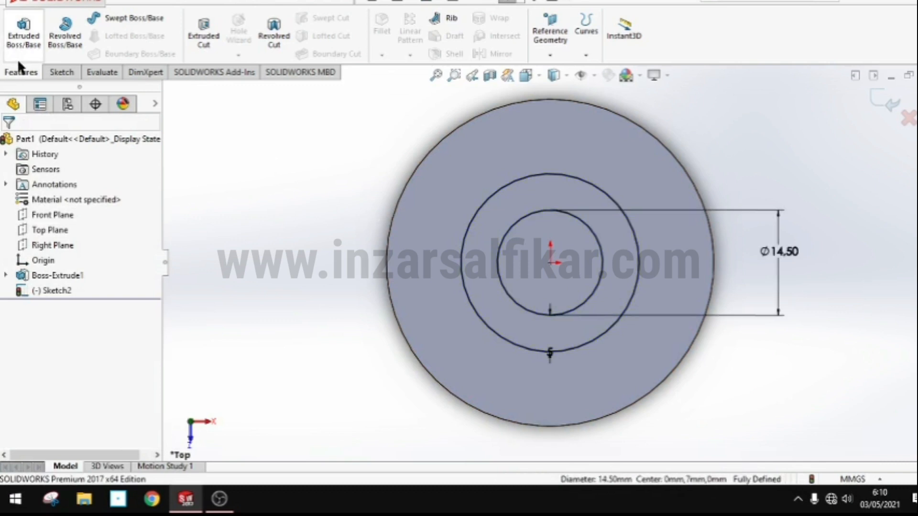
Step: Extrude the ring between the two concentric circles as a blind boss 10 mm high, merged with the disc
{"action": "left_click", "coordinate": [23, 35]}
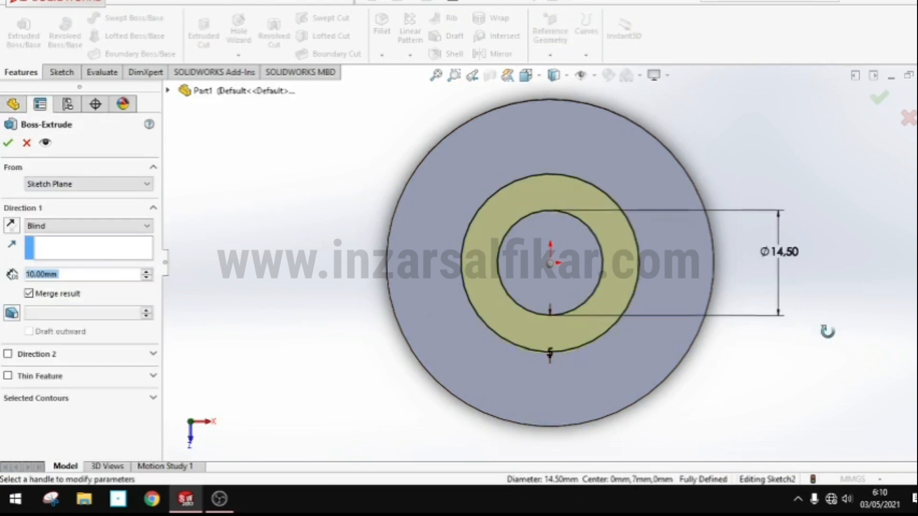
{"action": "middle_click_drag", "start_coordinate": [828, 328], "coordinate": [741, 359]}
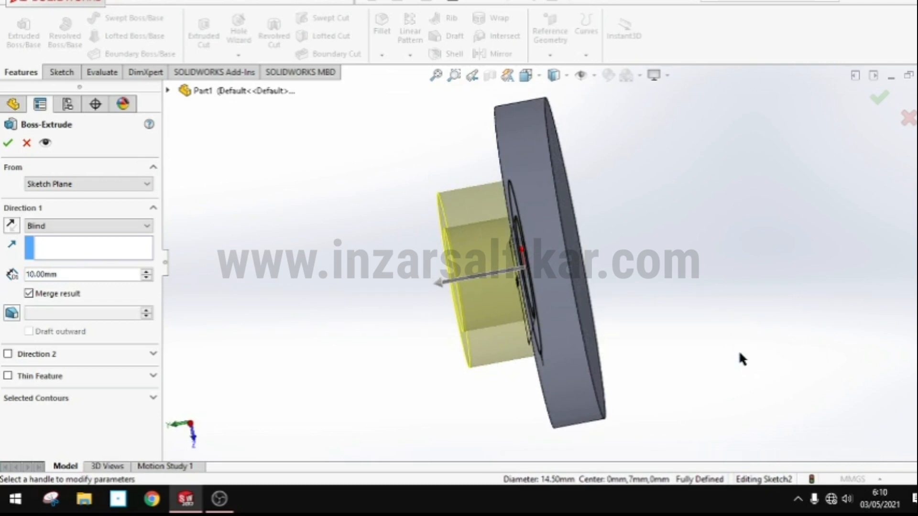
{"action": "key", "text": "Return"}
Step: Set the depth of the ring's extrusion to 4 mm
{"action": "right_click", "coordinate": [53, 290]}
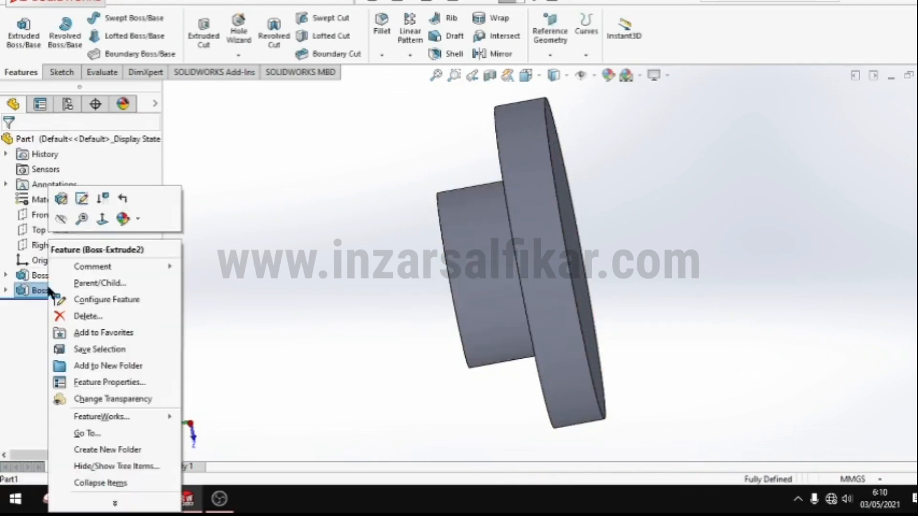
{"action": "key", "text": "Escape"}
{"action": "type", "text": "5"}
{"action": "key", "text": "Return"}
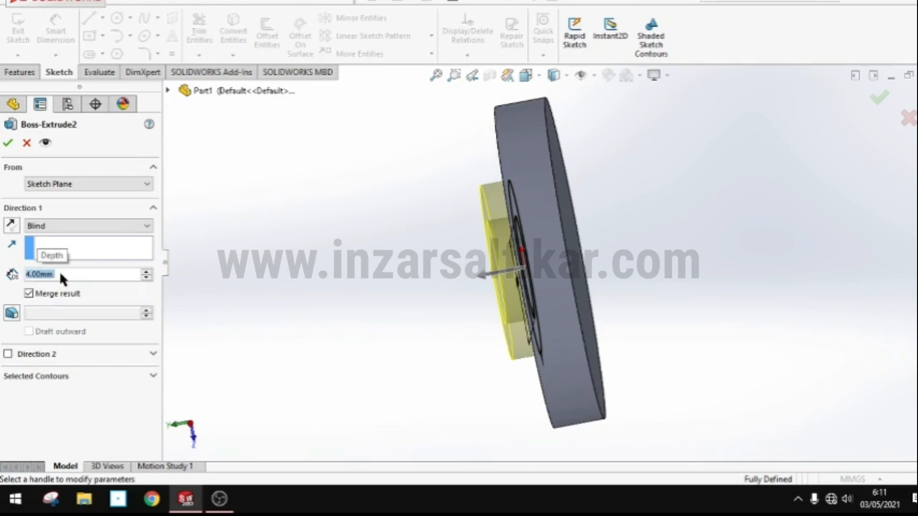
{"action": "left_click", "coordinate": [7, 142]}
Step: Start a sketch on the disc face inside the ring and draw a circle centred on the origin, reaching the ring's inner edge
{"action": "middle_click_drag", "start_coordinate": [560, 308], "coordinate": [739, 317]}
{"action": "right_click", "coordinate": [526, 215]}
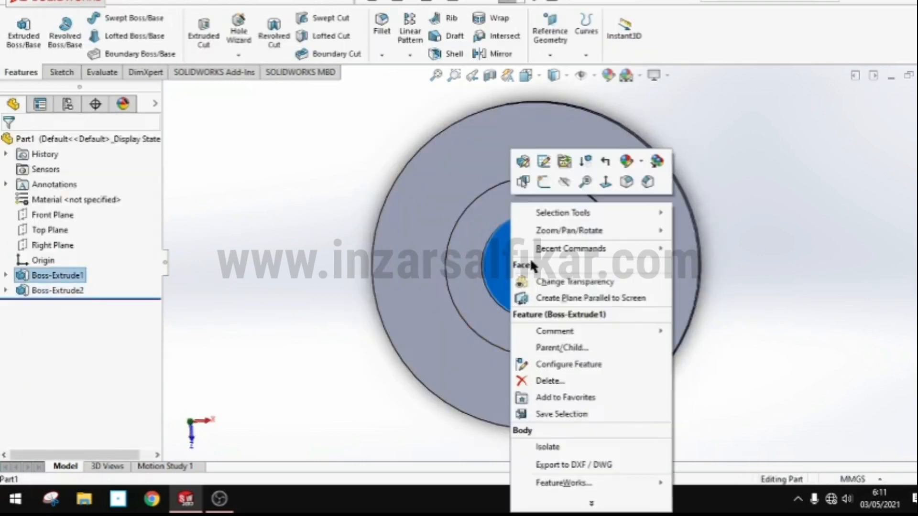
{"action": "left_click", "coordinate": [524, 161]}
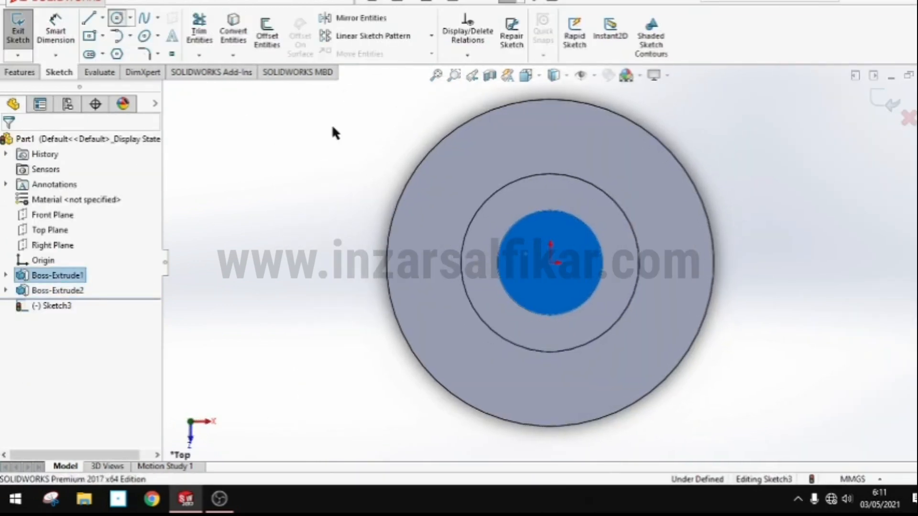
{"action": "left_click", "coordinate": [116, 18]}
{"action": "left_click", "coordinate": [550, 262]}
{"action": "left_click", "coordinate": [603, 263]}
{"action": "left_click", "coordinate": [8, 141]}
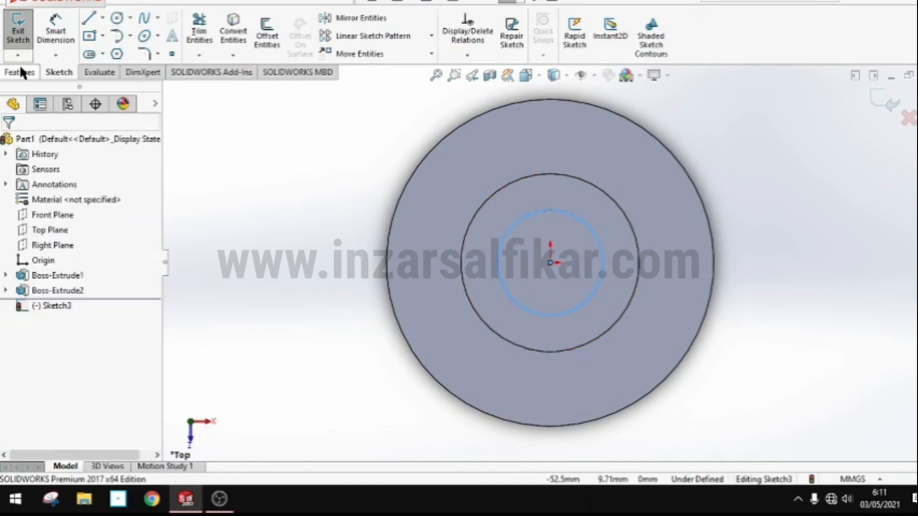
Step: Cut the central circle through the whole part with an extruded cut set to Through All
{"action": "left_click", "coordinate": [20, 72]}
{"action": "left_click", "coordinate": [204, 36]}
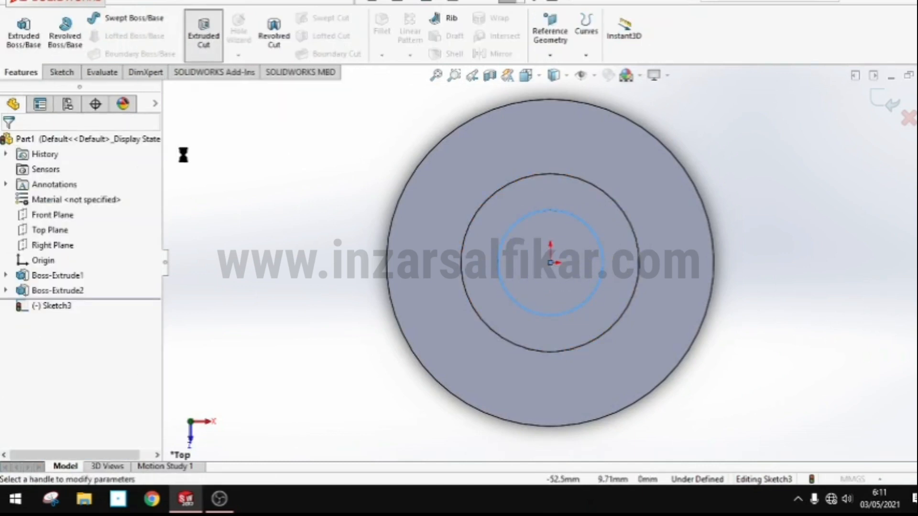
{"action": "left_click", "coordinate": [120, 227]}
{"action": "left_click", "coordinate": [43, 236]}
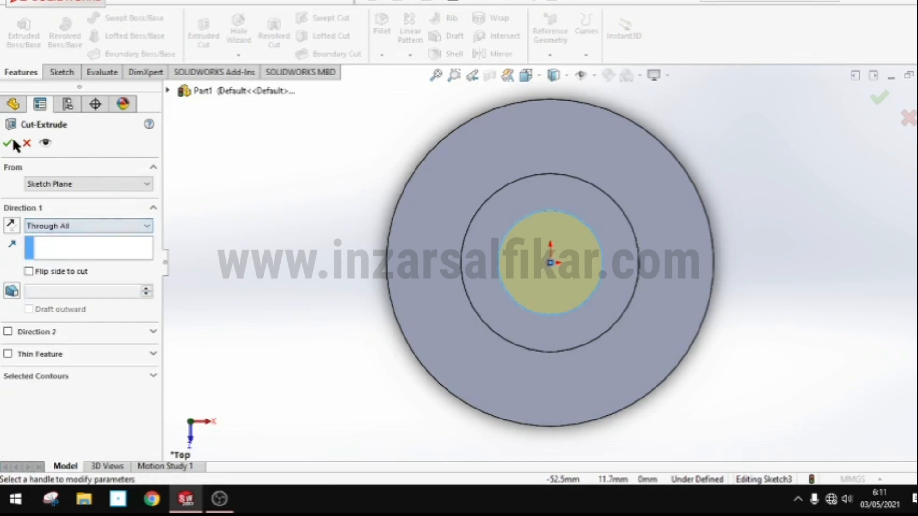
{"action": "left_click", "coordinate": [8, 142]}
Step: Start a sketch on the disc's flat underside and draw a small circle about 15 mm from the origin, directly above the central hole
{"action": "mouse_move", "coordinate": [694, 382]}
{"action": "middle_mouse_down"}
{"action": "mouse_move", "coordinate": [782, 260]}
{"action": "mouse_move", "coordinate": [789, 321]}
{"action": "mouse_move", "coordinate": [734, 260]}
{"action": "mouse_move", "coordinate": [735, 283]}
{"action": "mouse_move", "coordinate": [660, 245]}
{"action": "middle_mouse_up"}
{"action": "right_click", "coordinate": [641, 269]}
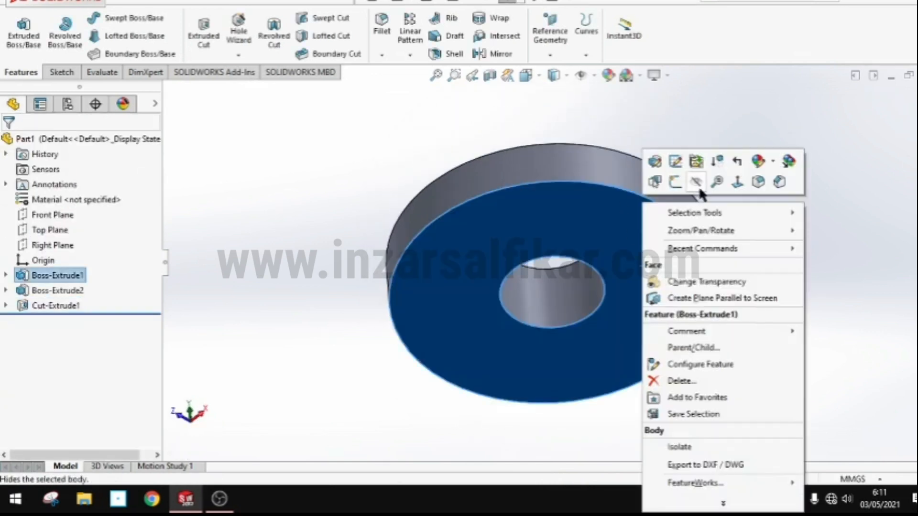
{"action": "left_click", "coordinate": [676, 182]}
{"action": "key", "text": "space"}
{"action": "left_click", "coordinate": [438, 356]}
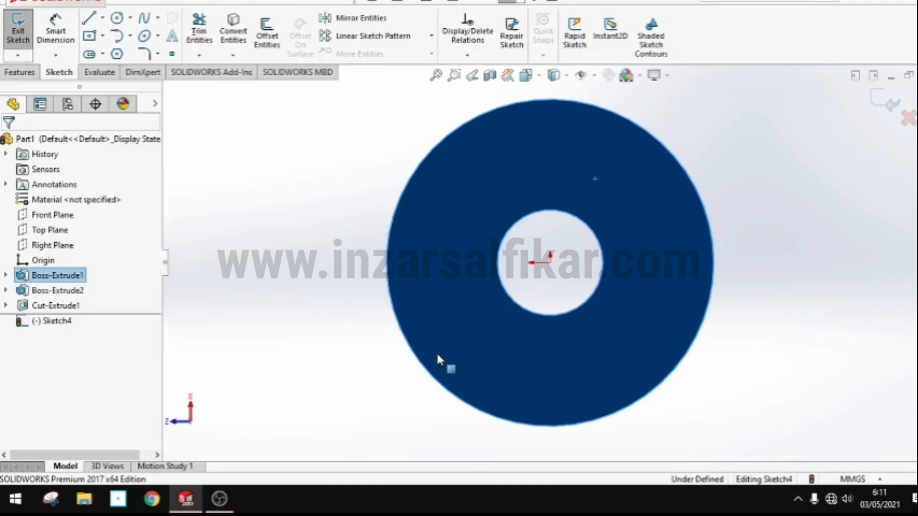
{"action": "left_click", "coordinate": [116, 18]}
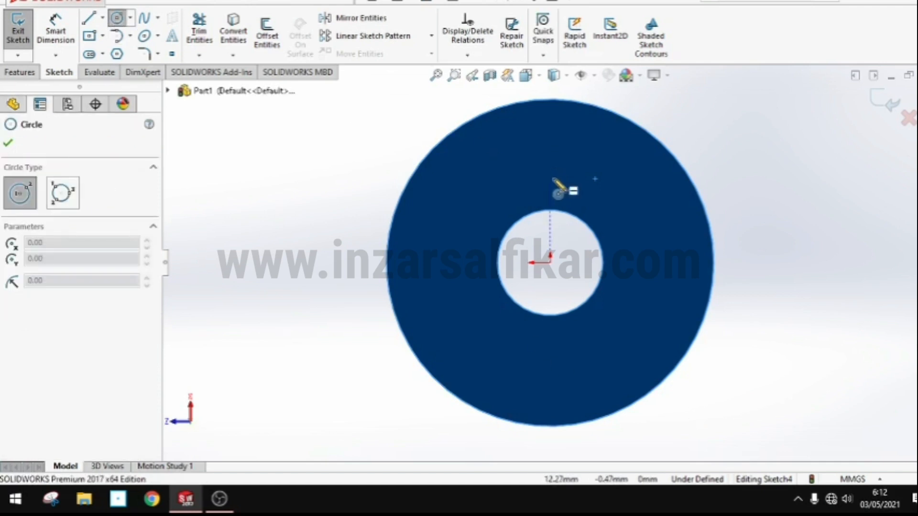
{"action": "left_click", "coordinate": [550, 153]}
{"action": "left_click", "coordinate": [562, 165]}
Step: Dimension the small circle on the underside with a diameter of 1 mm
{"action": "left_click", "coordinate": [67, 39]}
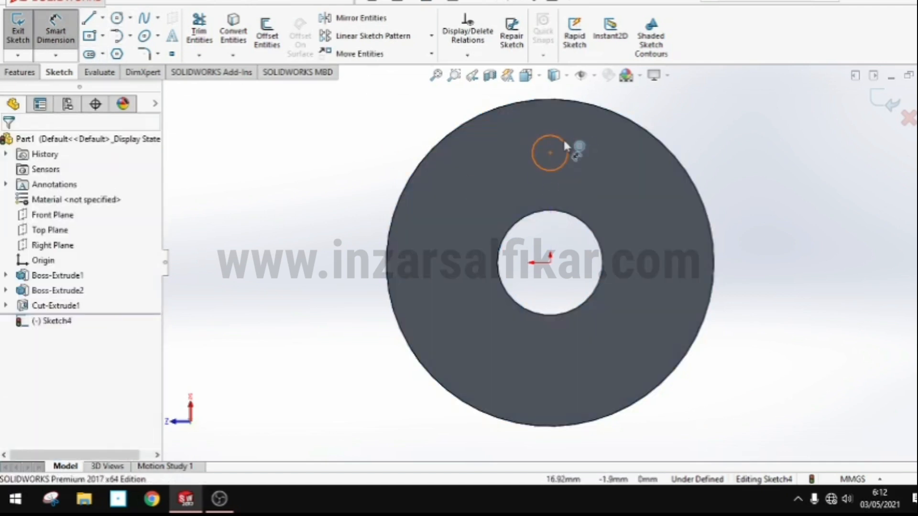
{"action": "left_click", "coordinate": [565, 144]}
{"action": "left_click", "coordinate": [718, 137]}
{"action": "type", "text": "1"}
{"action": "key", "text": "Return"}
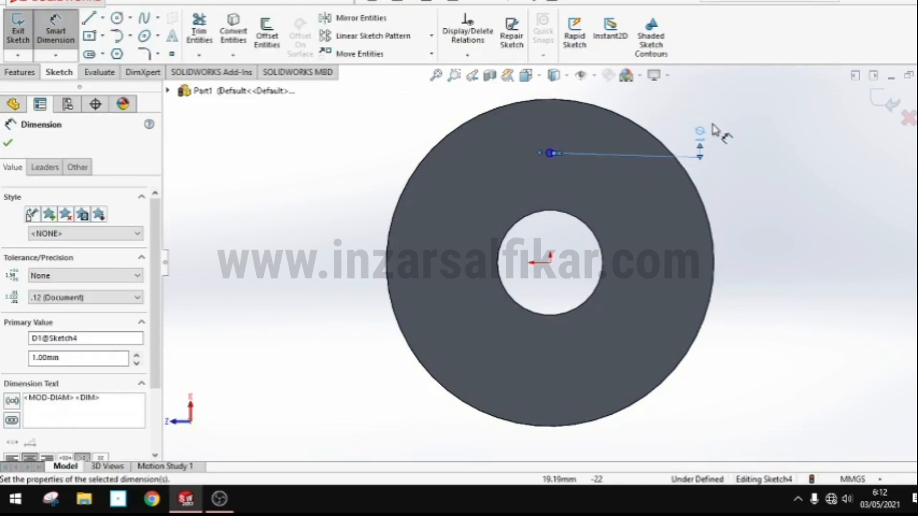
{"action": "key", "text": "Escape"}
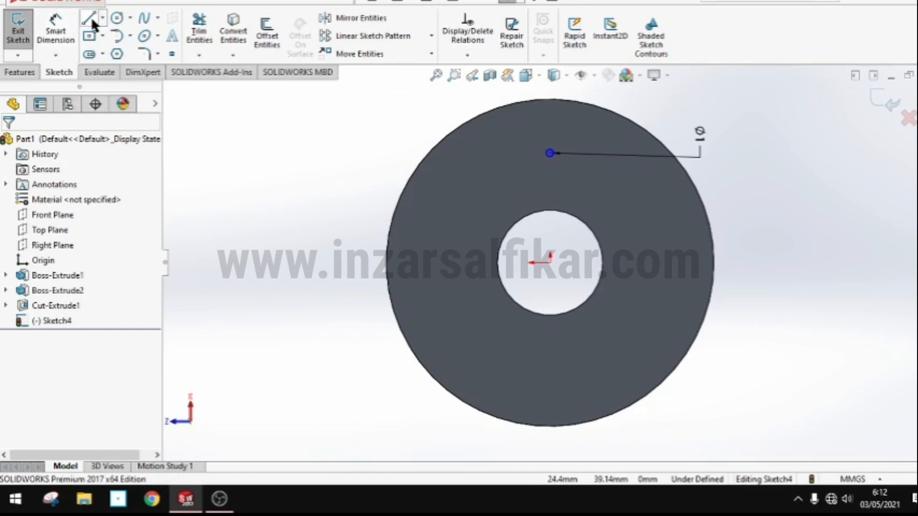
Step: Dimension the distance between the small circle's centre and the origin as 13 mm
{"action": "left_click", "coordinate": [67, 37]}
{"action": "left_click", "coordinate": [550, 154]}
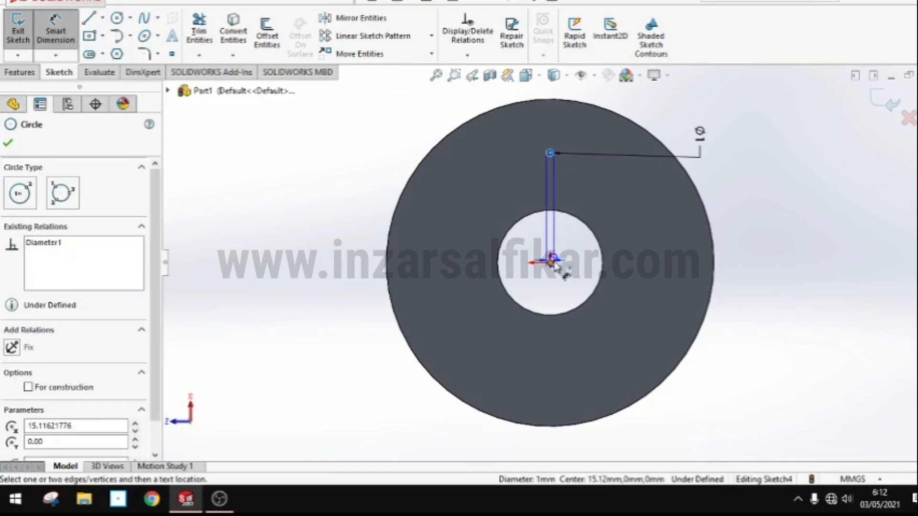
{"action": "left_click", "coordinate": [550, 262]}
{"action": "left_click", "coordinate": [776, 228]}
{"action": "type", "text": "13"}
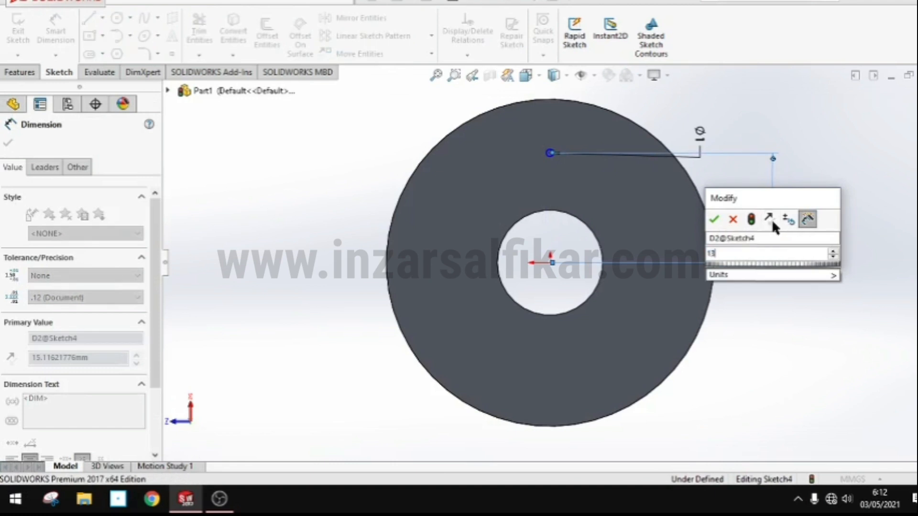
{"action": "key", "text": "Return"}
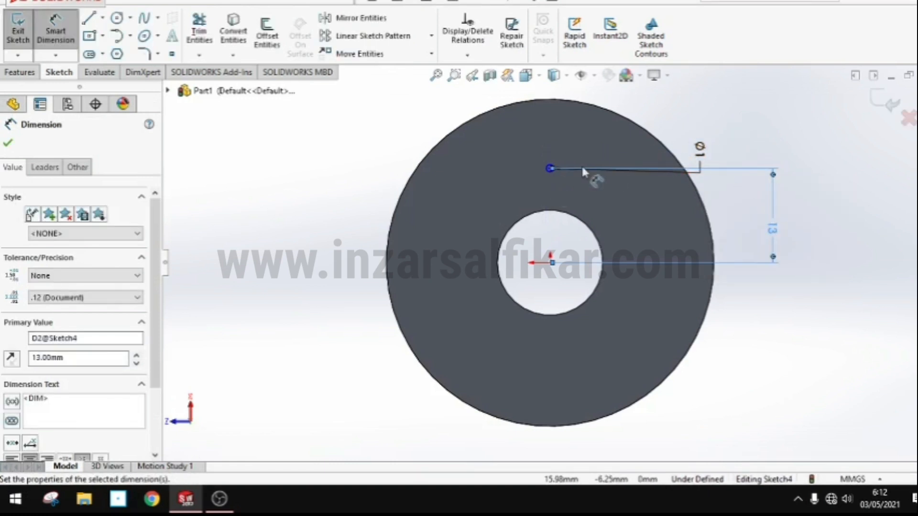
Step: Add a Horizontal relation between the small circle's centre and the origin
{"action": "scroll", "coordinate": [574, 162], "scroll_direction": "down", "scroll_amount": 5}
{"action": "left_click", "coordinate": [8, 142]}
{"action": "left_click", "coordinate": [563, 222]}
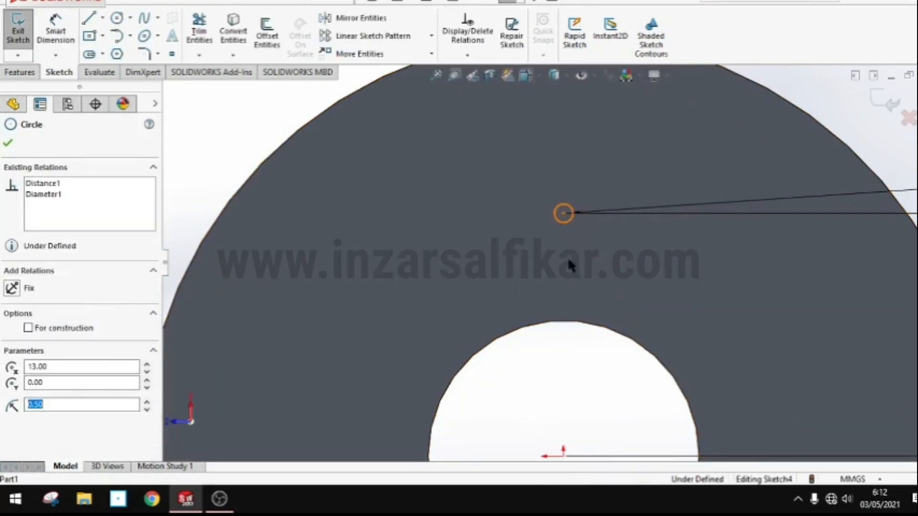
{"action": "scroll", "coordinate": [565, 251], "scroll_direction": "up", "scroll_amount": 2}
{"action": "left_click", "coordinate": [554, 215]}
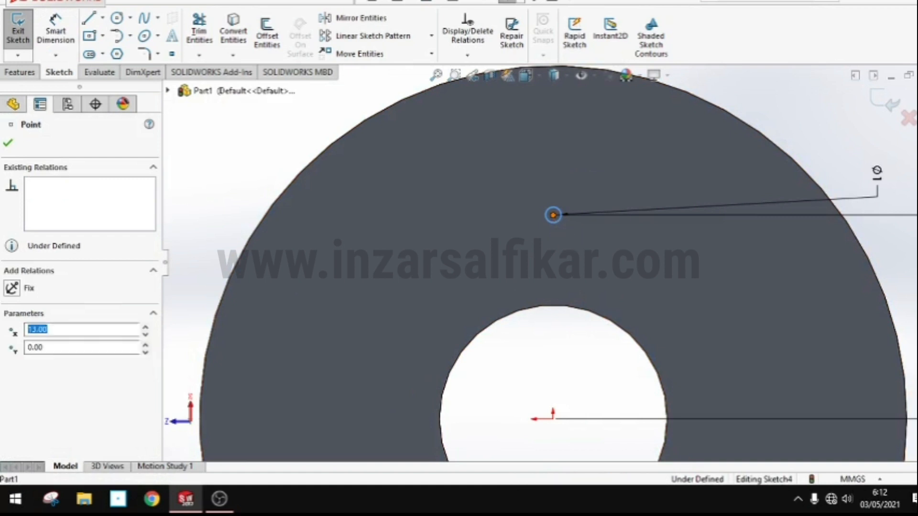
{"action": "left_click", "coordinate": [553, 420], "text": "ctrl"}
{"action": "left_click", "coordinate": [13, 365]}
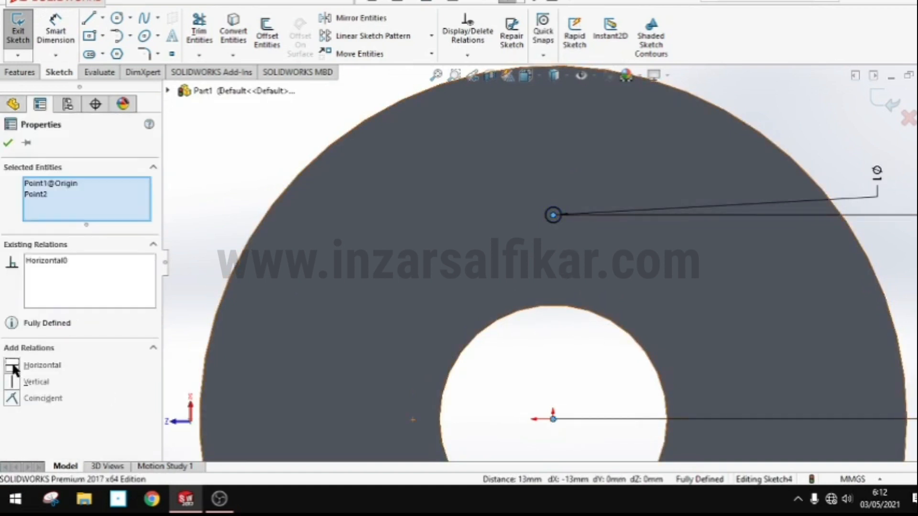
{"action": "left_click", "coordinate": [9, 142]}
Step: Create a circular sketch pattern of the 1 mm circle around the origin, with 4 equally spaced instances over 360 degrees
{"action": "left_click", "coordinate": [363, 37]}
{"action": "left_click", "coordinate": [432, 35]}
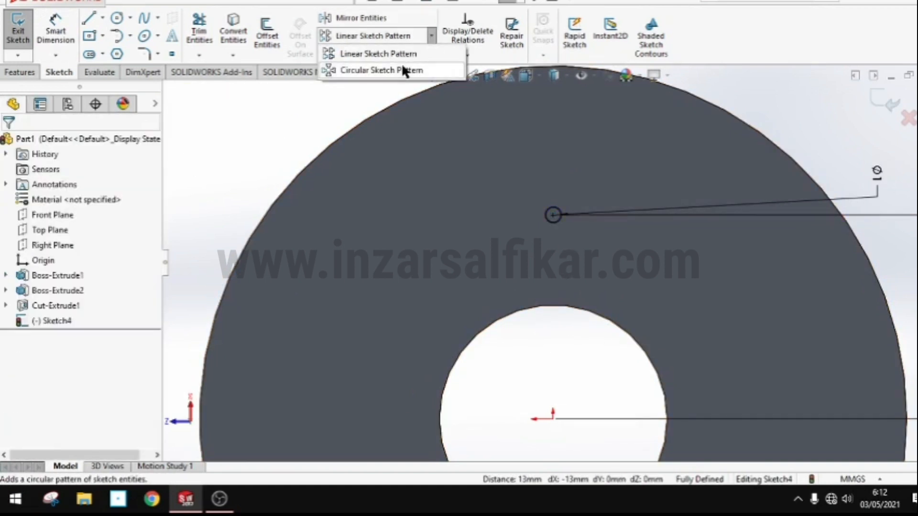
{"action": "left_click", "coordinate": [401, 65]}
{"action": "scroll", "coordinate": [556, 259], "scroll_direction": "up", "scroll_amount": 3}
{"action": "left_click", "coordinate": [550, 228]}
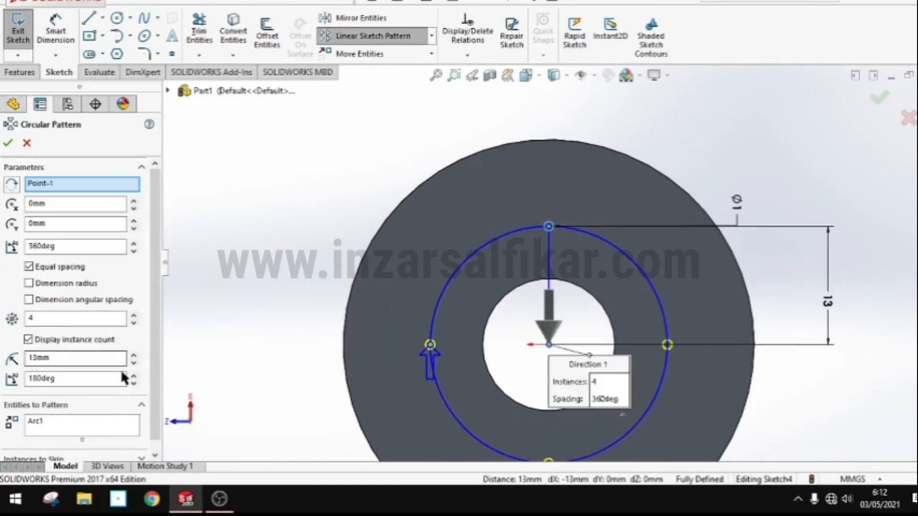
{"action": "left_click", "coordinate": [8, 144]}
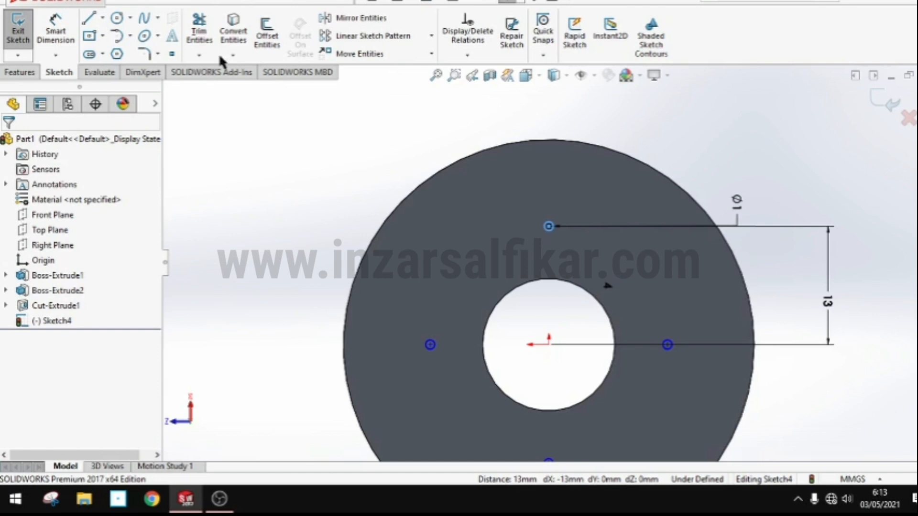
Step: Cut-extrude the four patterned small circles into the disc with a Blind depth of 10 mm
{"action": "left_click", "coordinate": [19, 72]}
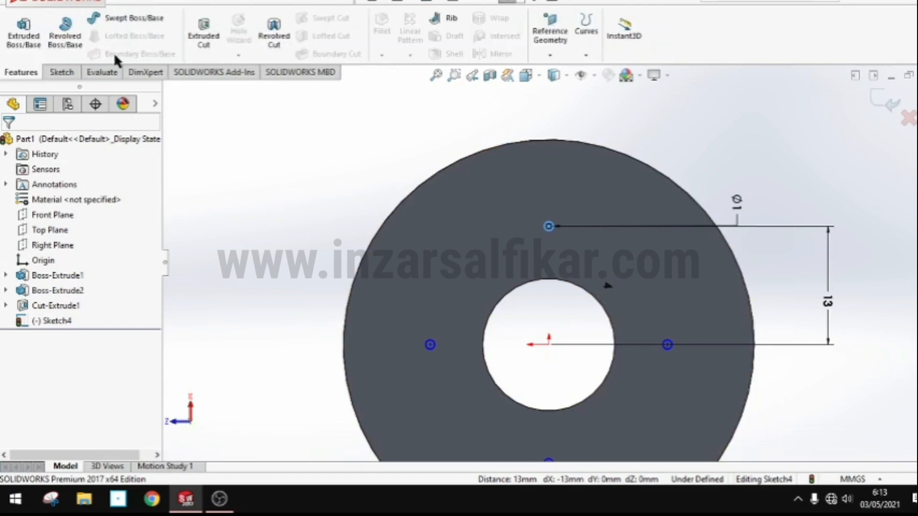
{"action": "left_click", "coordinate": [204, 31]}
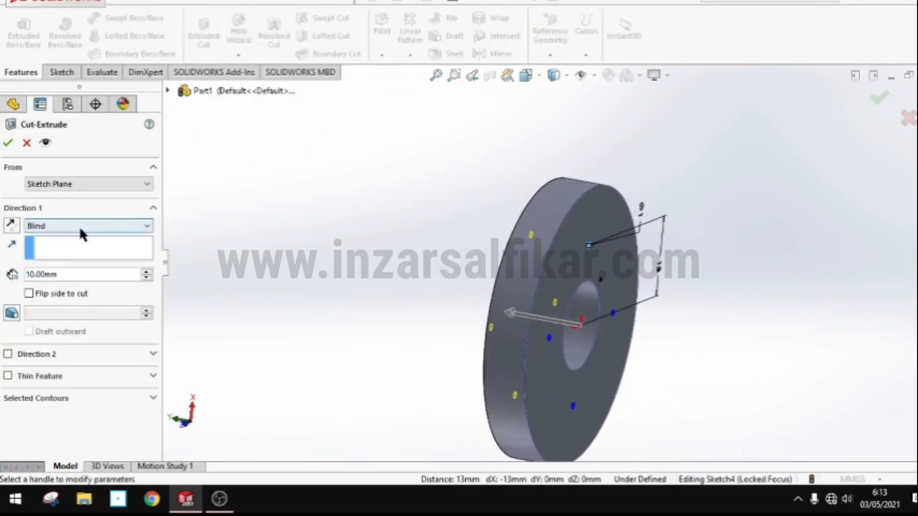
{"action": "left_click", "coordinate": [86, 226]}
{"action": "left_click", "coordinate": [6, 140]}
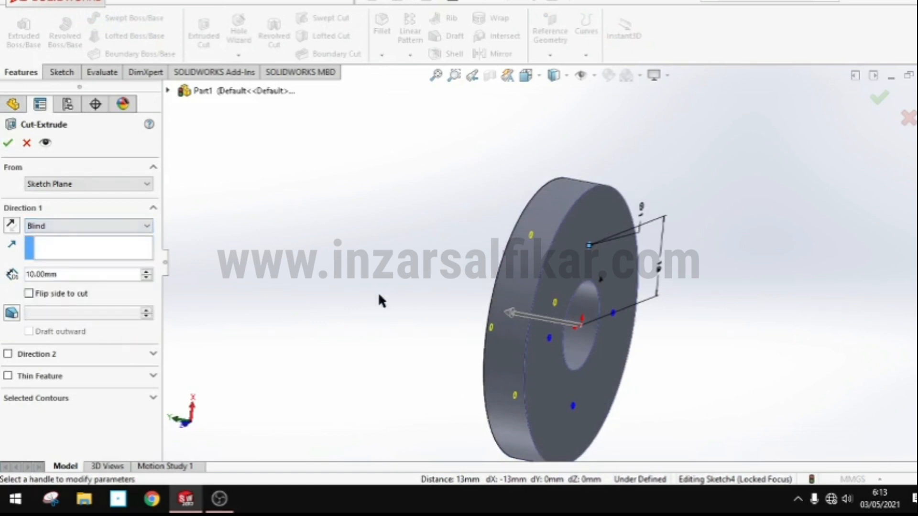
{"action": "left_click", "coordinate": [8, 143]}
Step: Save the disc part in the 3D Objects folder as "tambahan roda kuning"
{"action": "middle_click_drag", "start_coordinate": [662, 380], "coordinate": [663, 170]}
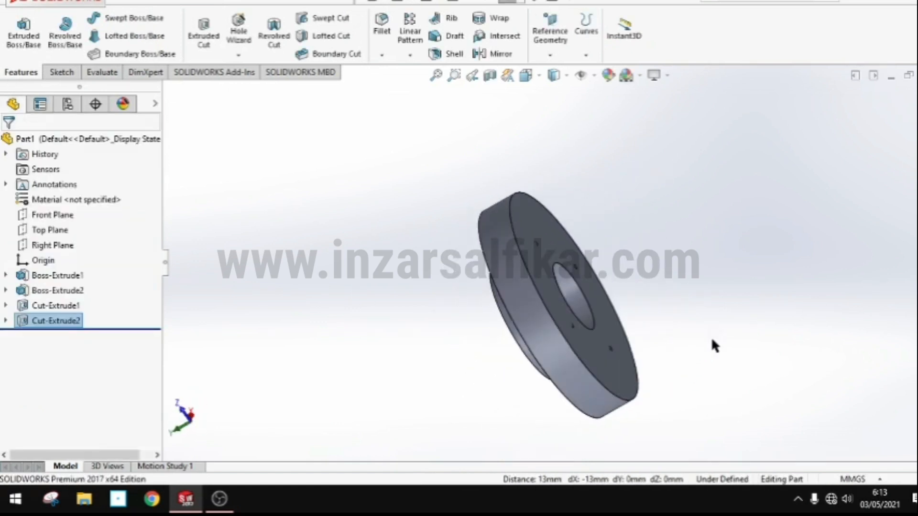
{"action": "middle_click_drag", "start_coordinate": [715, 345], "coordinate": [630, 327]}
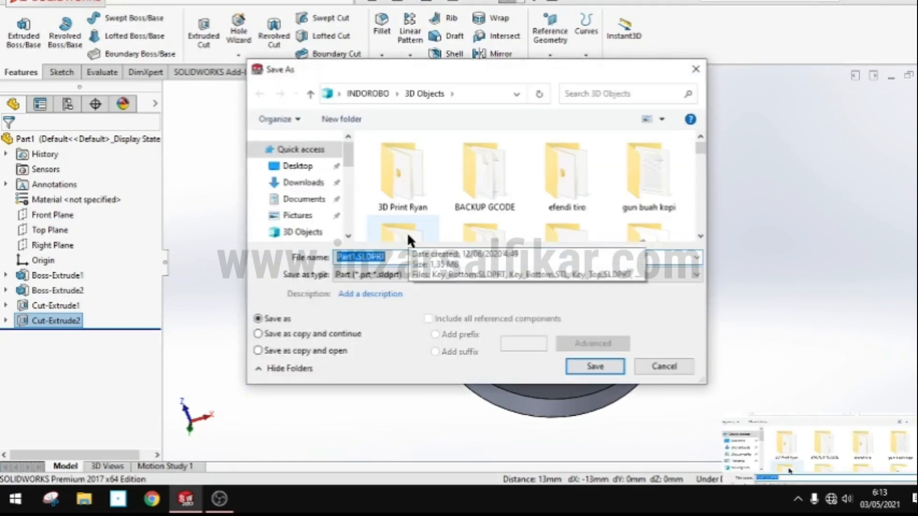
{"action": "type", "text": "tambahan roda kuning"}
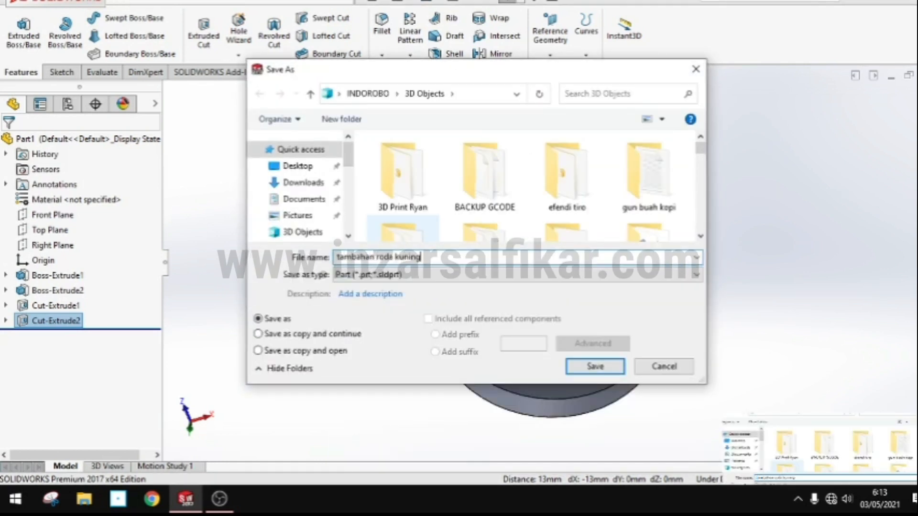
{"action": "key", "text": "Return"}
Step: Export a copy of the disc part in STL format and confirm the mesh export
{"action": "left_click", "coordinate": [131, 1]}
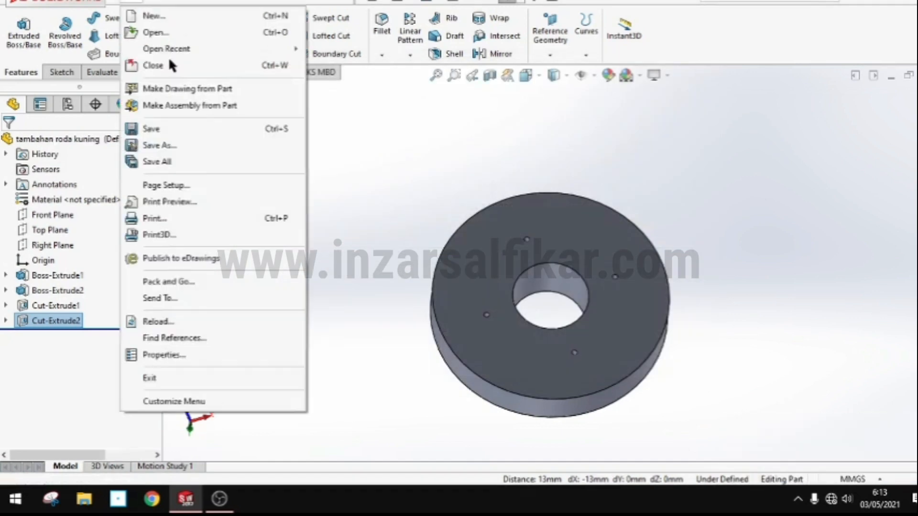
{"action": "left_click", "coordinate": [201, 144]}
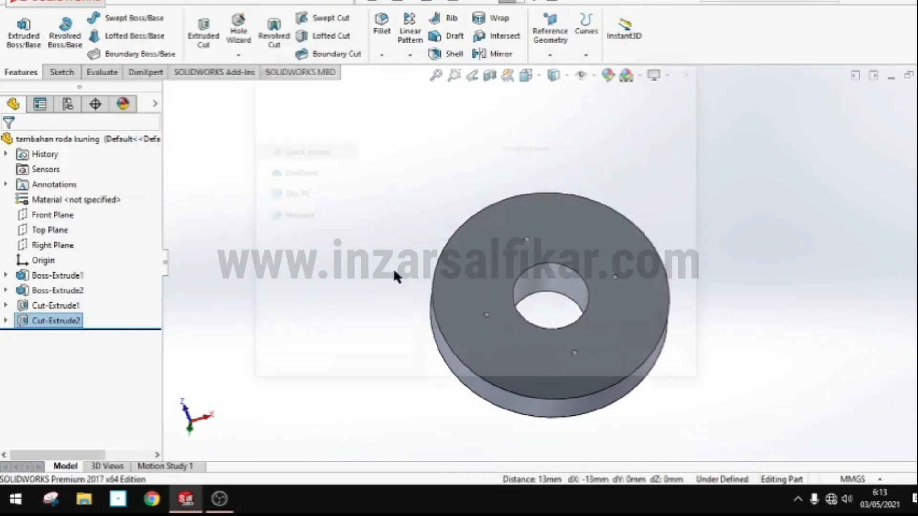
{"action": "left_click", "coordinate": [424, 275]}
{"action": "left_click", "coordinate": [420, 133]}
{"action": "left_click", "coordinate": [597, 367]}
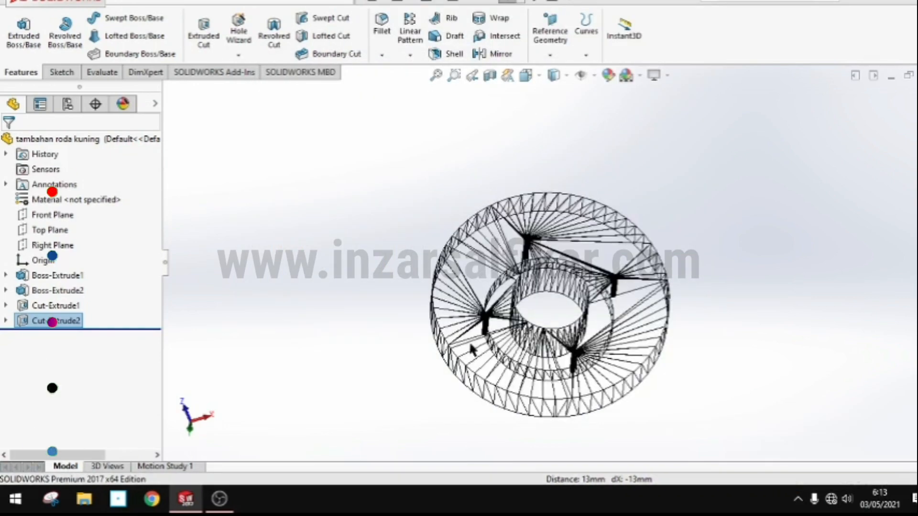
{"action": "left_click", "coordinate": [528, 220]}
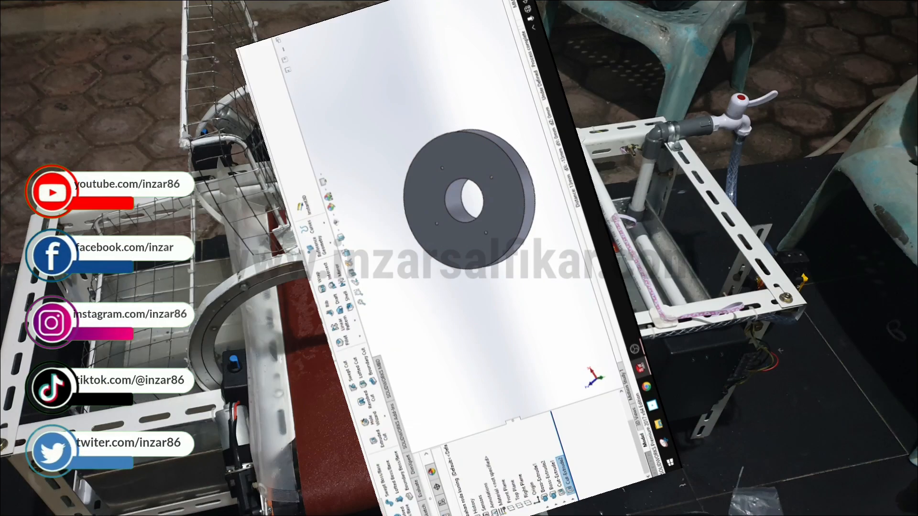